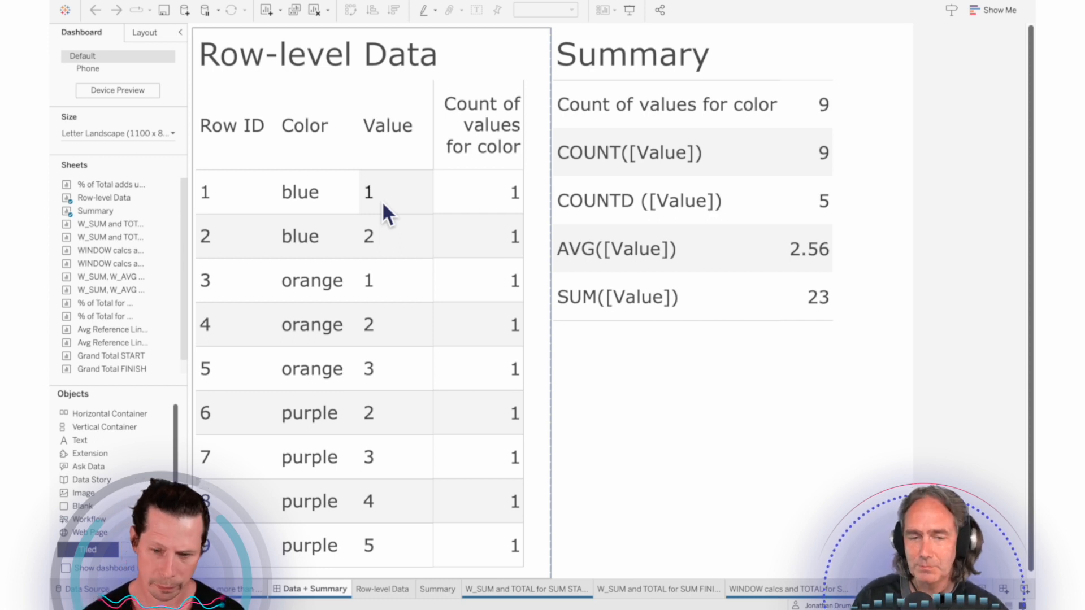
# Step: On the "W_SUM and TOTAL for SUM START" sheet, add WINDOW_SUM(SUM([Value])) to the table beside SUM([Value])
pyautogui.click(720, 419)
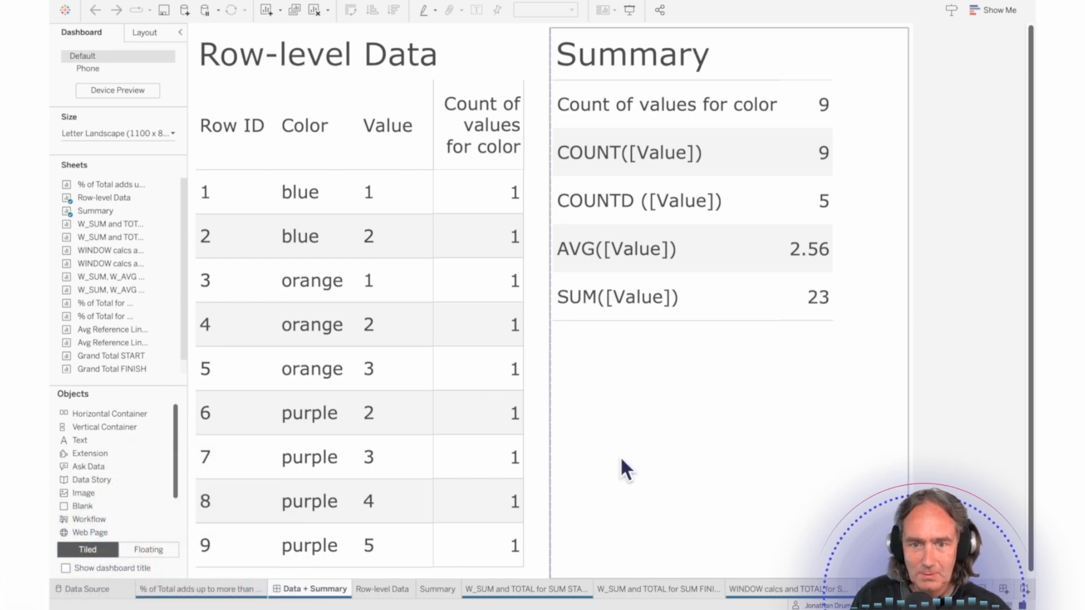
pyautogui.click(545, 591)
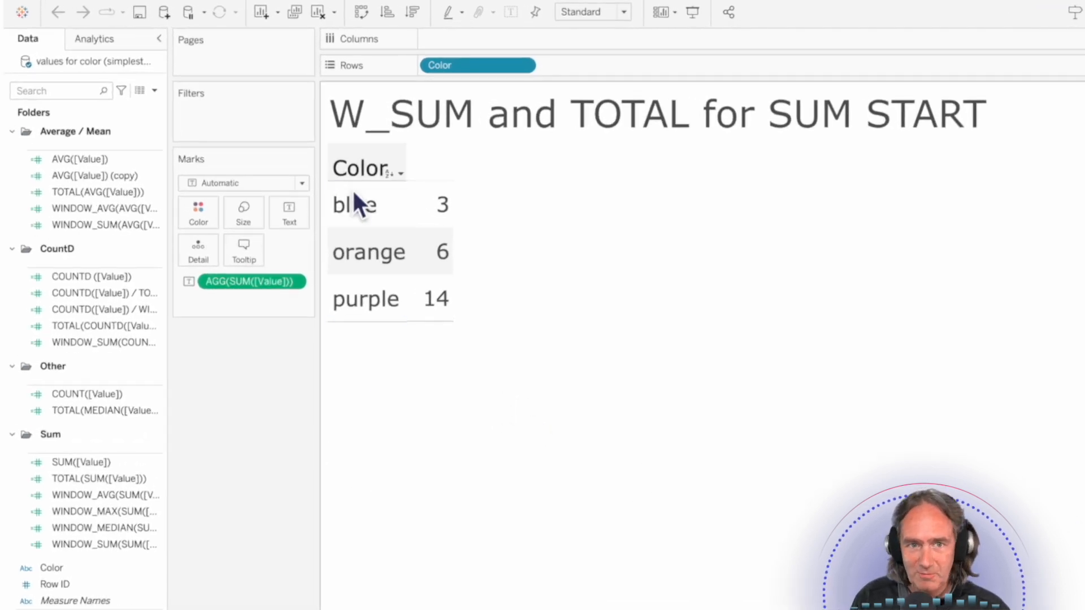
pyautogui.moveTo(437, 266)
pyautogui.moveTo(441, 331)
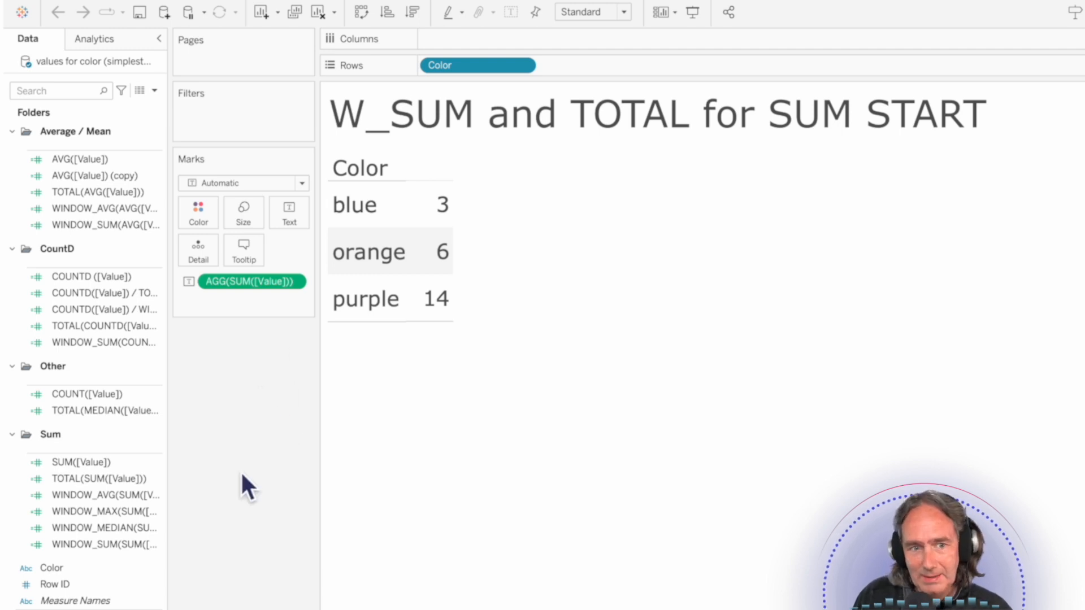
pyautogui.click(142, 545)
pyautogui.moveTo(107, 548); pyautogui.dragTo(426, 286)
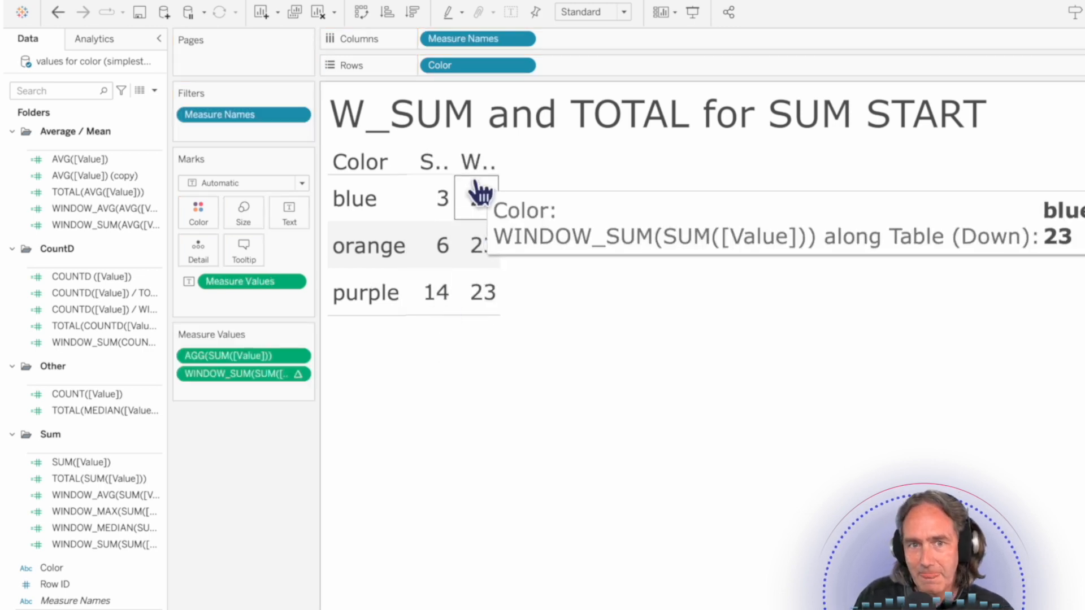
# Step: Widen the table's measure columns and increase the header height to fit the full measure names
pyautogui.click(500, 169)
pyautogui.moveTo(511, 173); pyautogui.dragTo(511, 266)
pyautogui.click(555, 488)
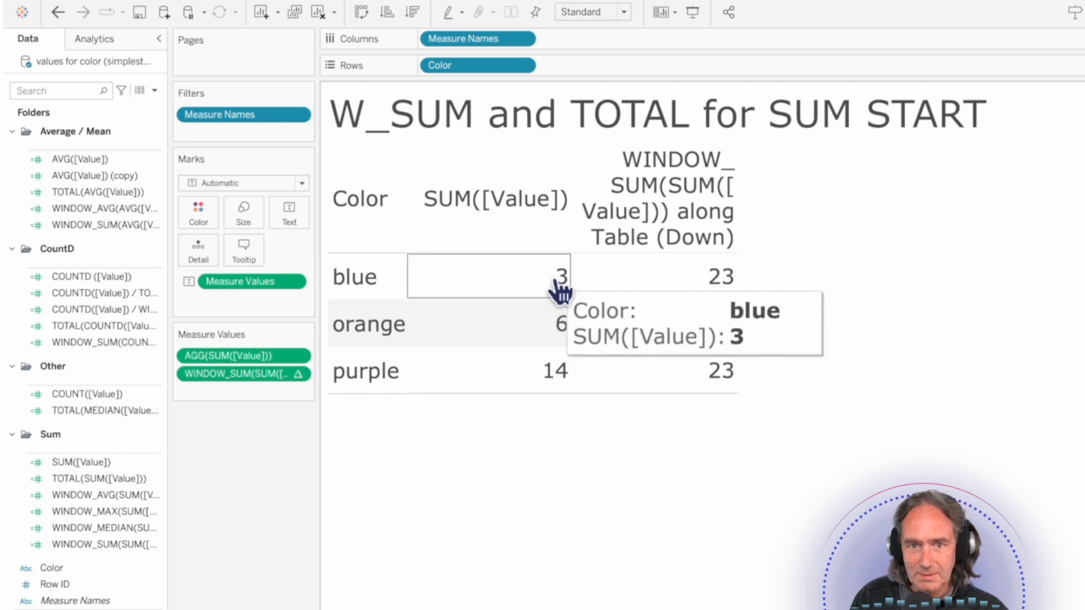
# Step: Add TOTAL(SUM([Value])) as the third measure in the table and widen the data pane to fit the field names
pyautogui.moveTo(736, 285)
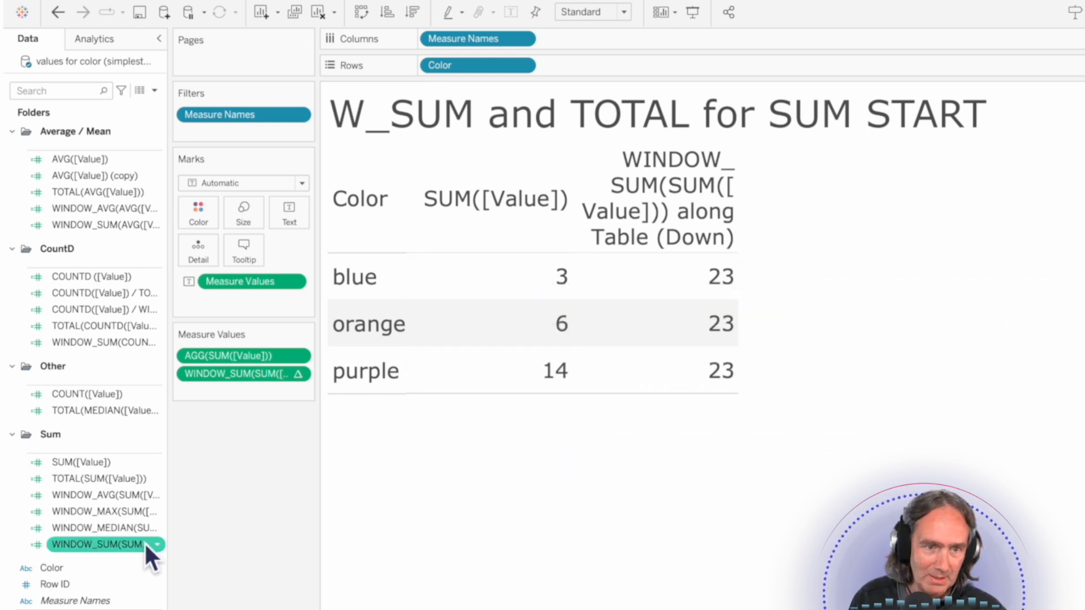
pyautogui.click(67, 481)
pyautogui.moveTo(65, 484); pyautogui.dragTo(239, 396)
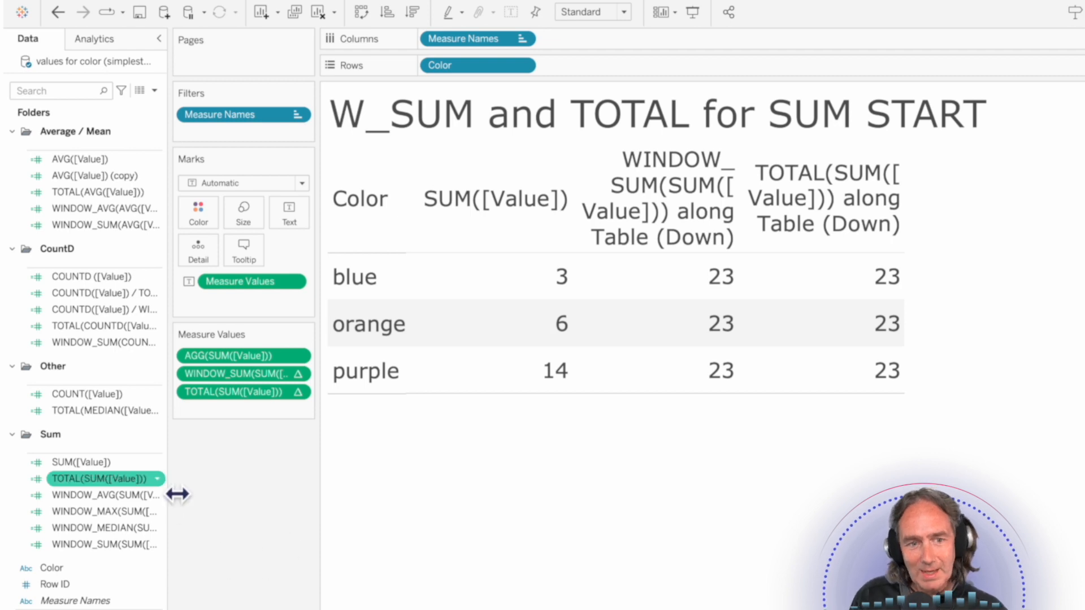
pyautogui.moveTo(180, 492); pyautogui.dragTo(209, 489)
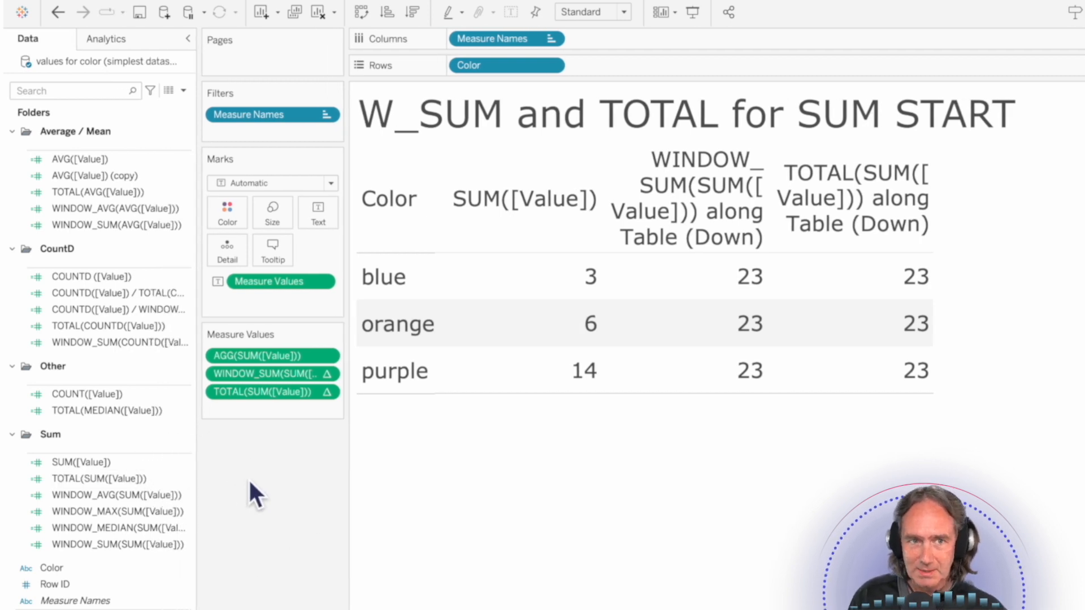
# Step: Look up the TOTAL and WINDOW functions among the Table Calculation functions in the calculated field editor, and close it without creating a field
pyautogui.click(183, 90)
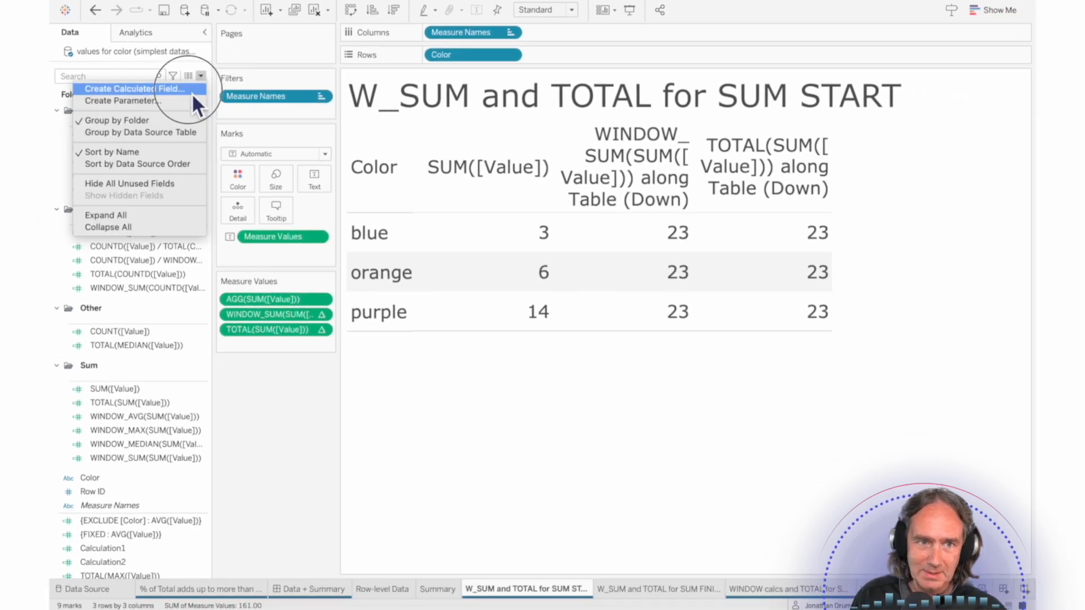
pyautogui.click(191, 92)
pyautogui.moveTo(789, 415); pyautogui.dragTo(554, 301)
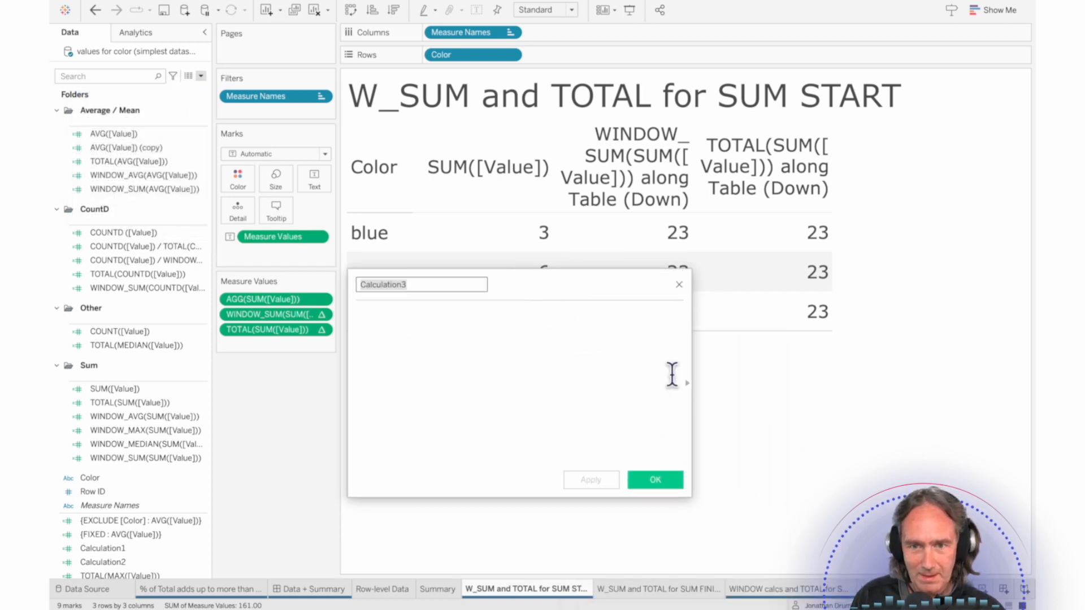
pyautogui.click(687, 385)
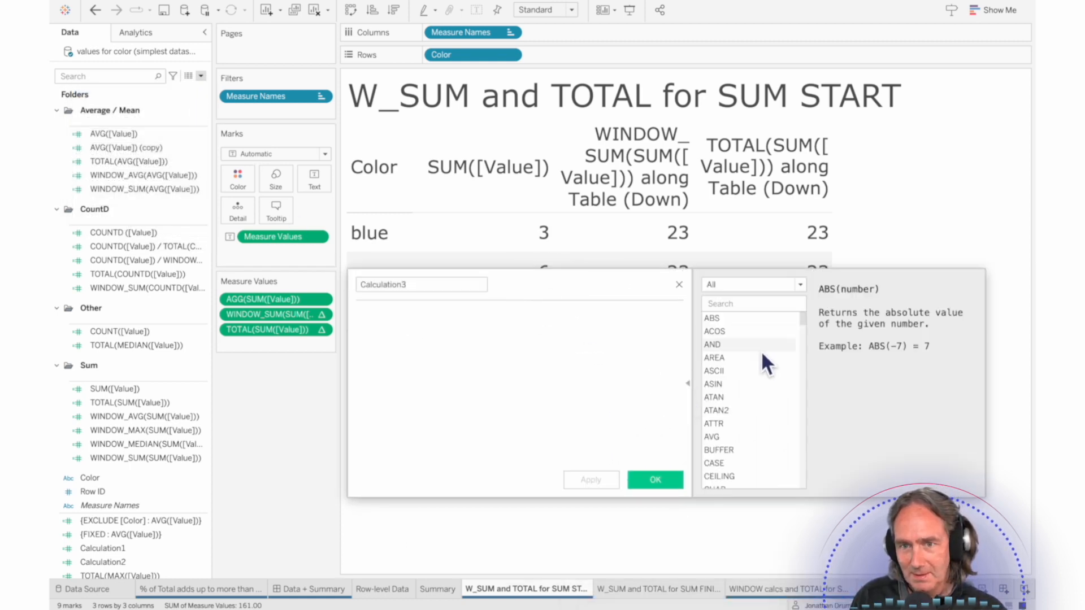
pyautogui.click(800, 285)
pyautogui.click(771, 382)
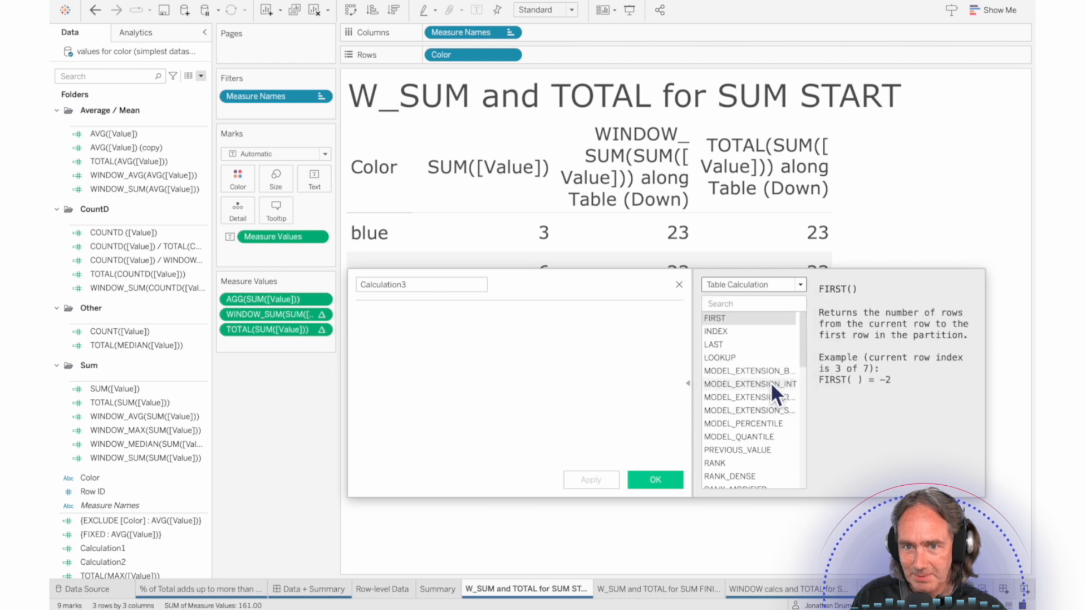
pyautogui.moveTo(806, 363); pyautogui.dragTo(808, 441)
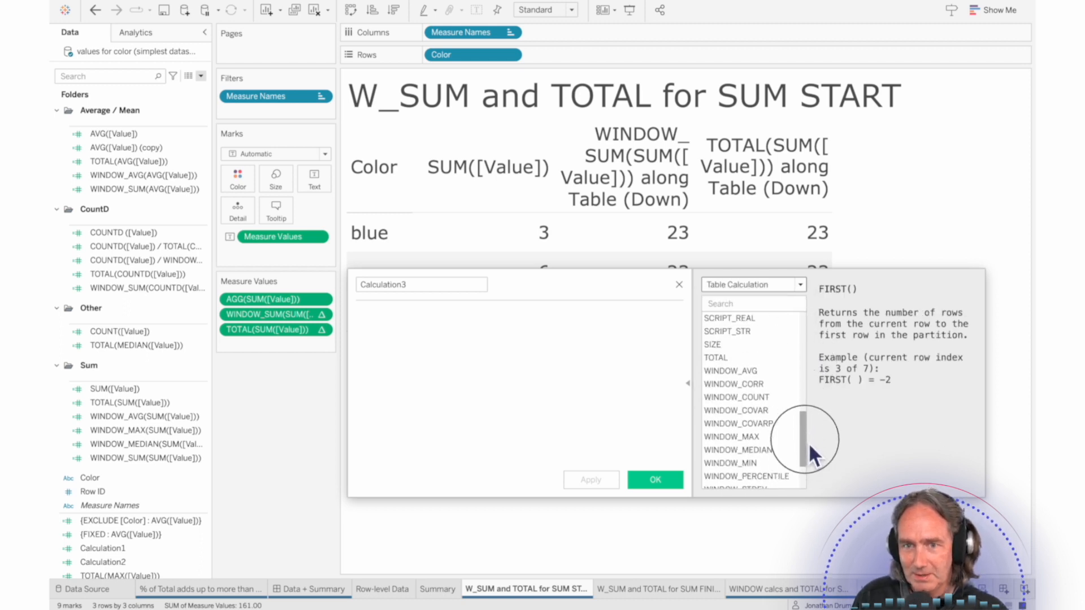
pyautogui.click(734, 363)
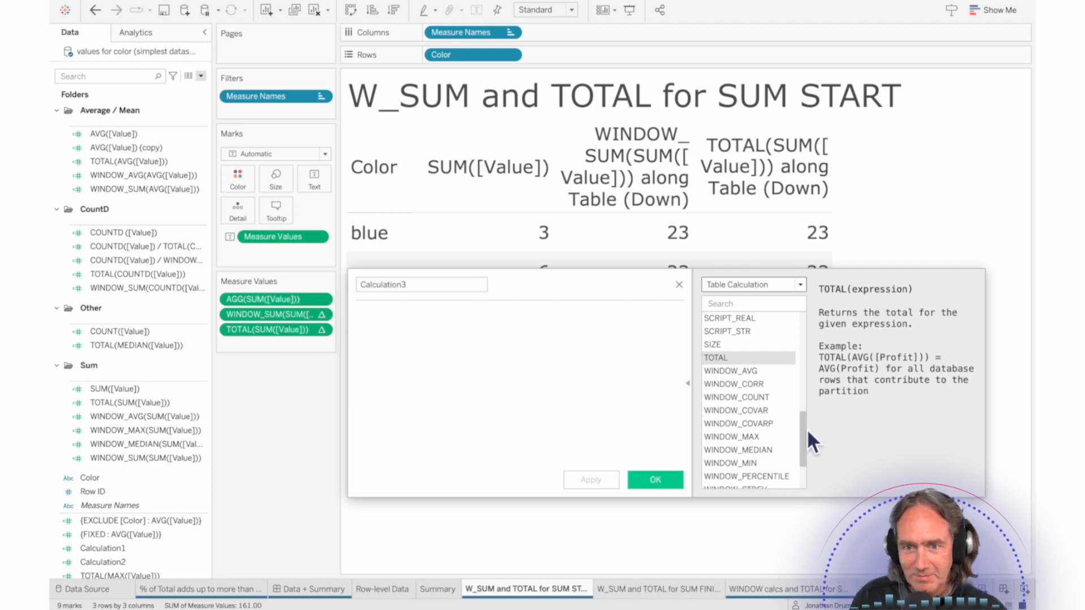
pyautogui.scroll(-1, 806, 459)
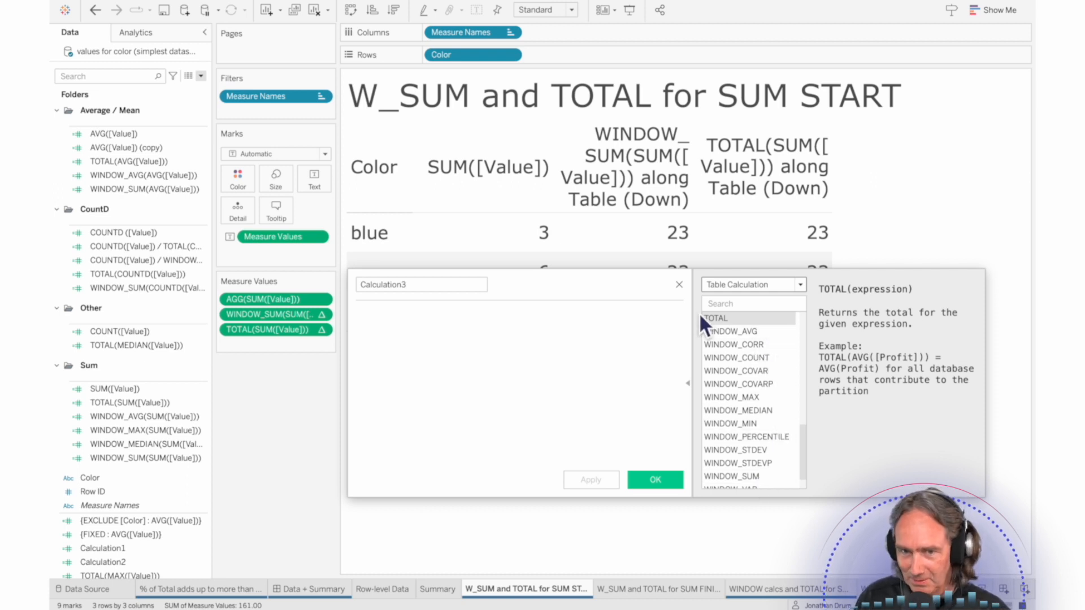
pyautogui.click(682, 284)
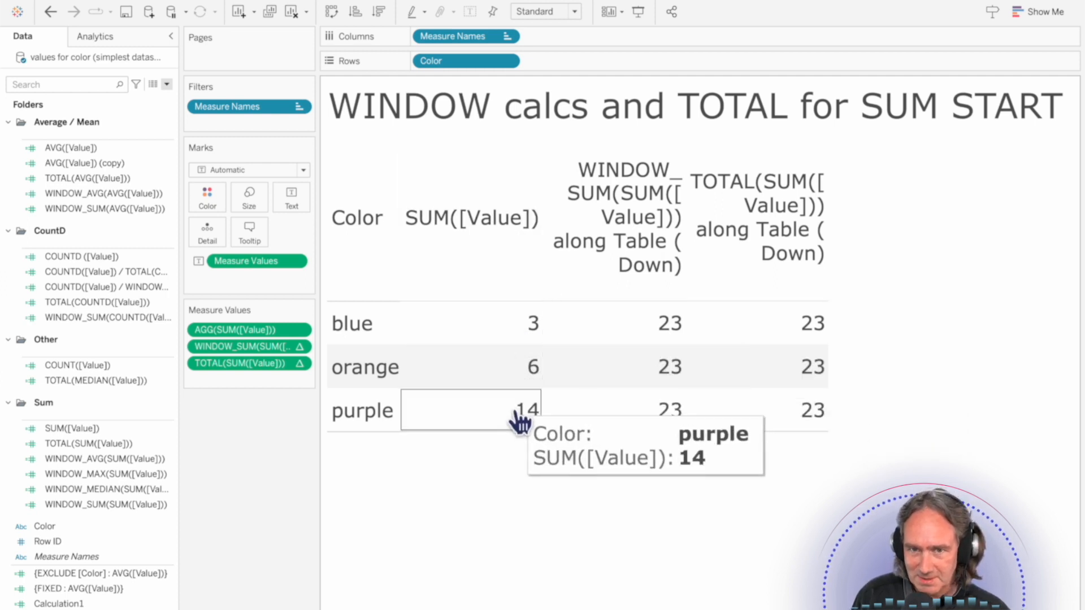
# Step: Add WINDOW_AVG(SUM([Value])) to the measures of the "WINDOW calcs and TOTAL for SUM START" table
pyautogui.moveTo(783, 409)
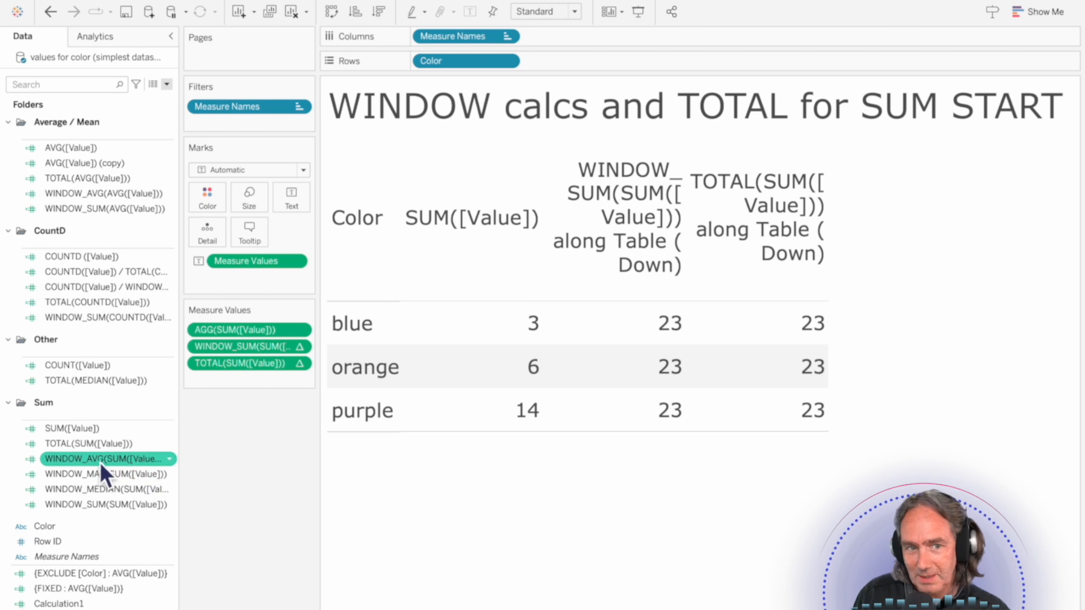
pyautogui.moveTo(87, 464); pyautogui.dragTo(253, 386)
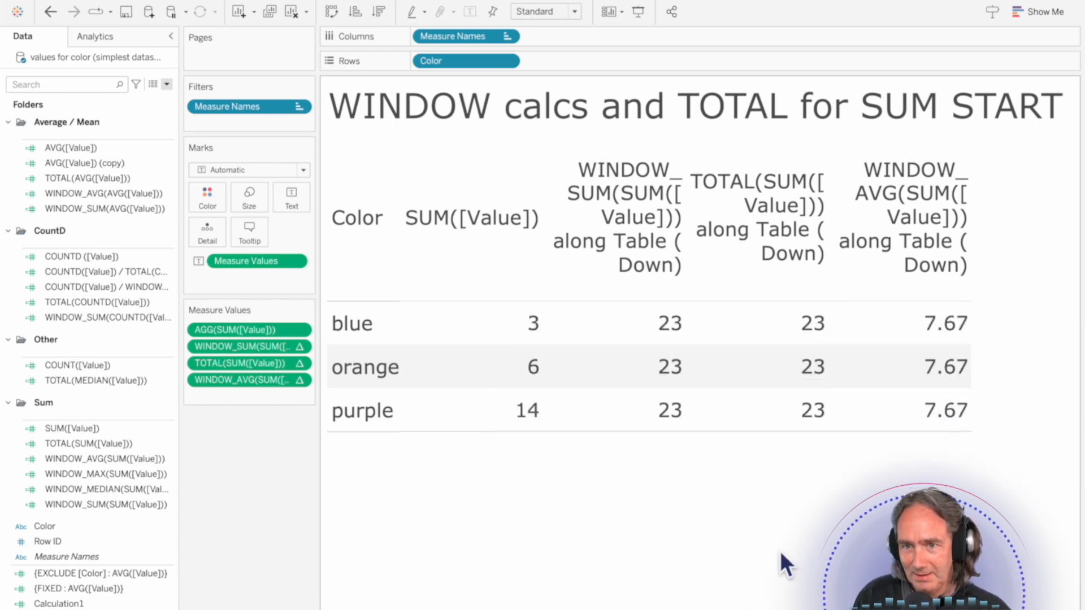
# Step: Create an ad hoc measure MIN(23/3) at the end of the measure values
pyautogui.moveTo(676, 344)
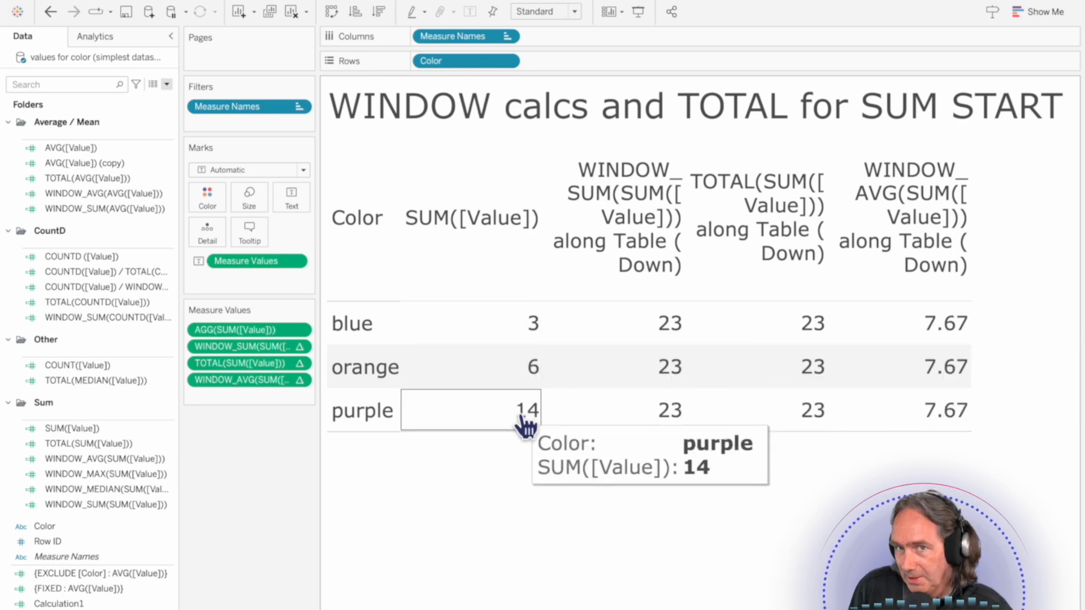
pyautogui.doubleClick(210, 397)
pyautogui.write('MIN(')
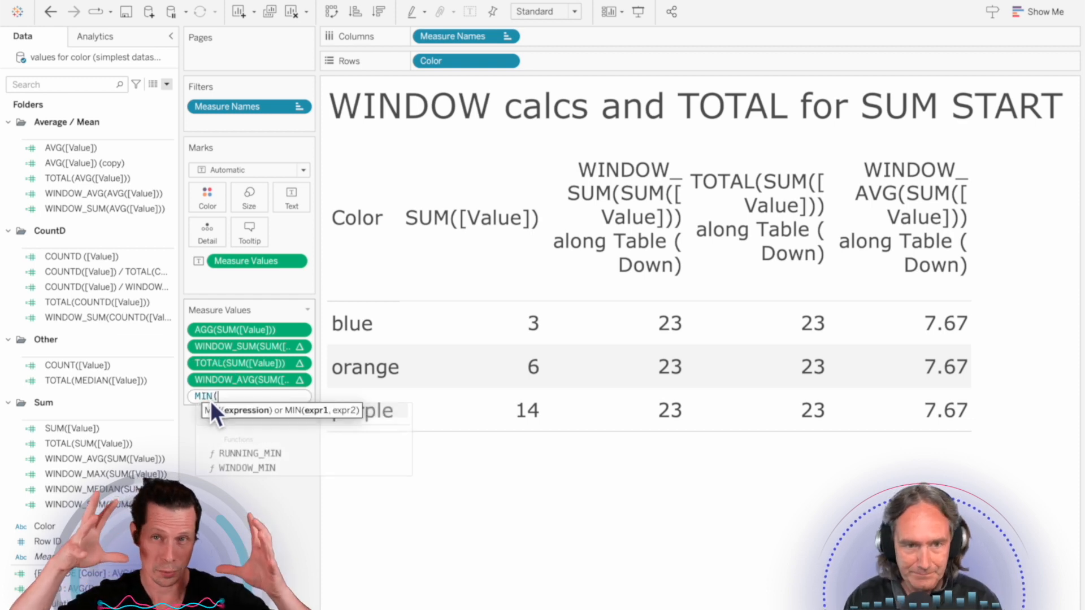
pyautogui.write('23/3)')
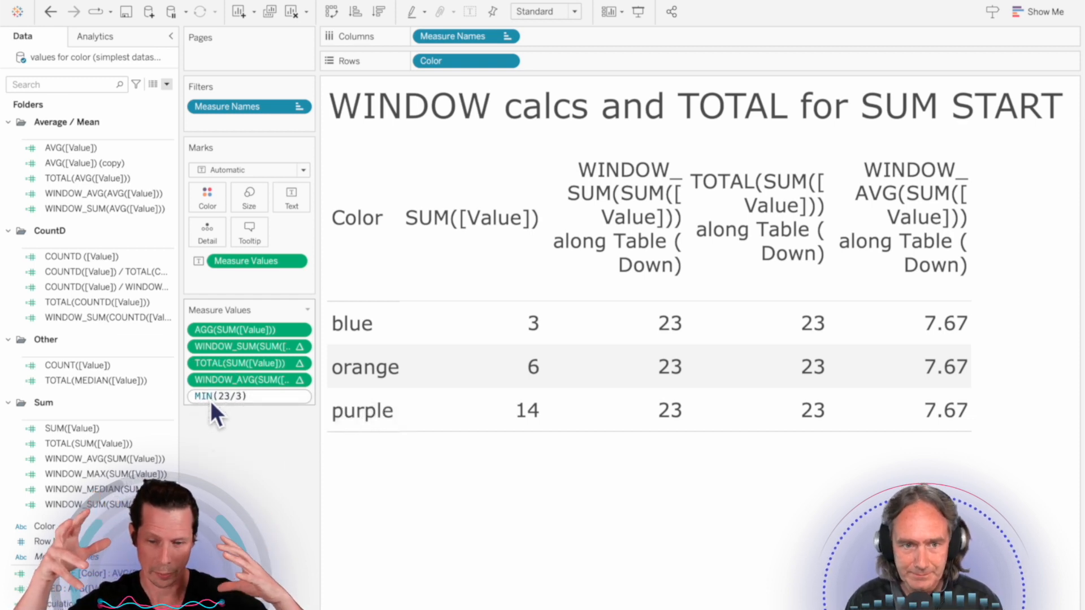
pyautogui.press('Return')
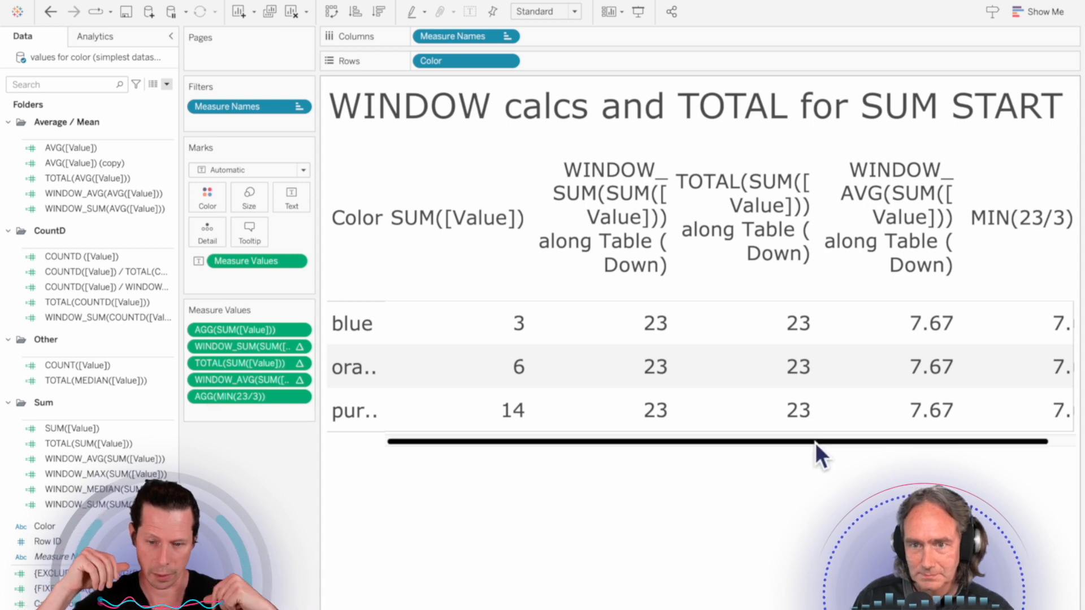
# Step: Widen the Color column of the table to fit the full color names
pyautogui.moveTo(815, 442); pyautogui.dragTo(933, 449)
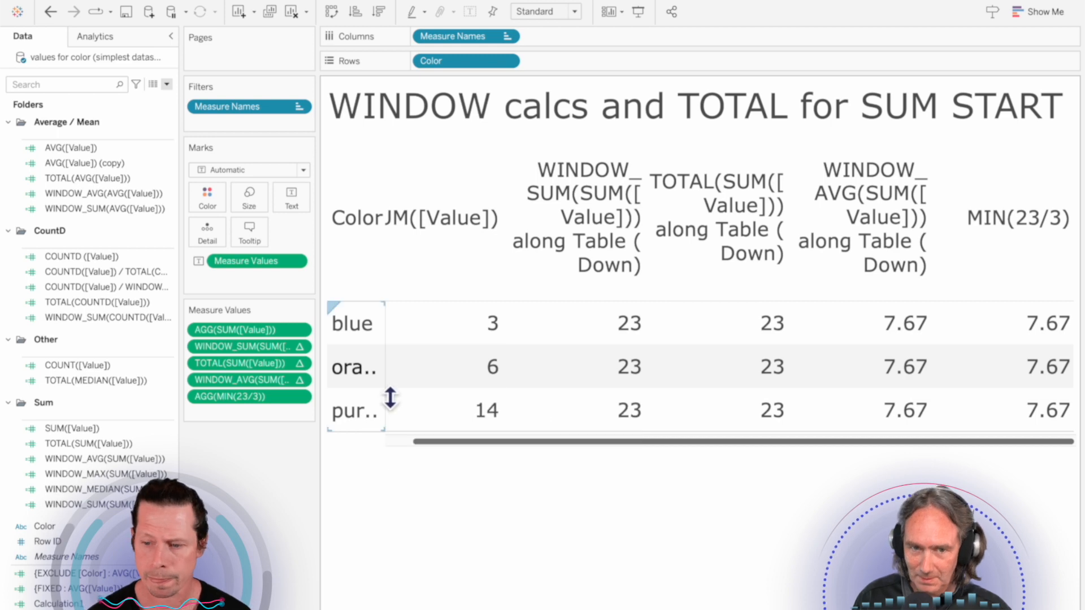
pyautogui.moveTo(396, 391); pyautogui.dragTo(432, 383)
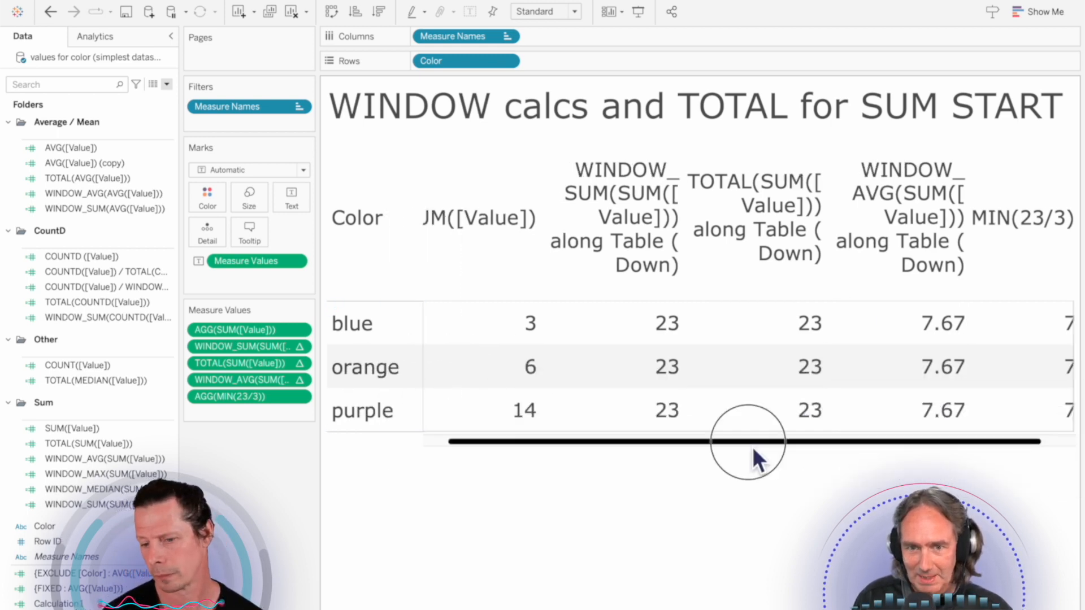
pyautogui.hscroll(2, 751, 446)
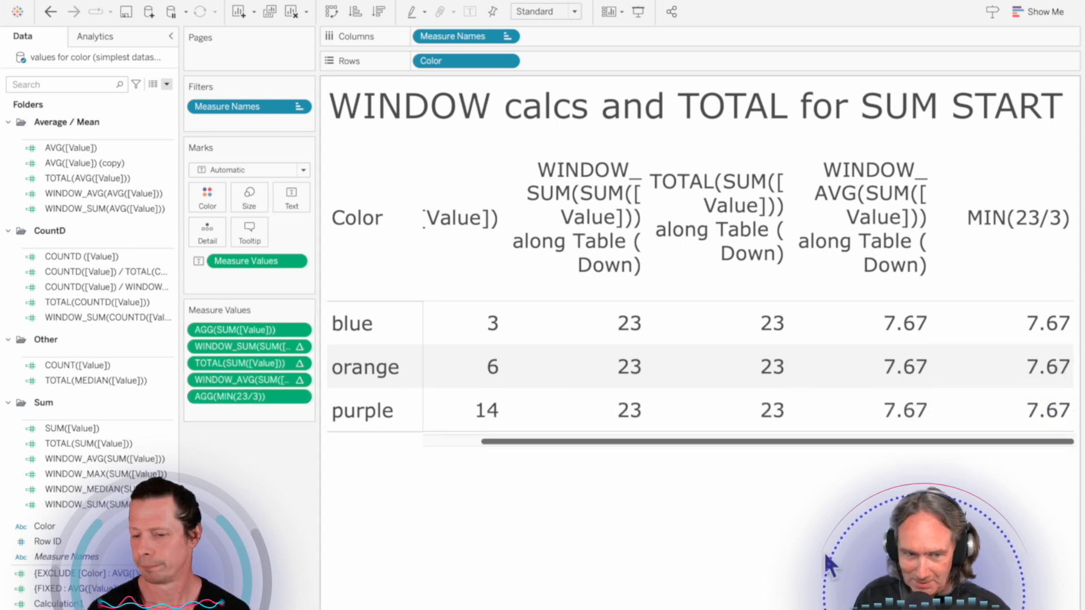
# Step: Add WINDOW_MAX(SUM([Value])) as the measure after MIN(23/3) and view its column
pyautogui.moveTo(68, 473); pyautogui.dragTo(222, 421)
pyautogui.moveTo(592, 445); pyautogui.dragTo(775, 445)
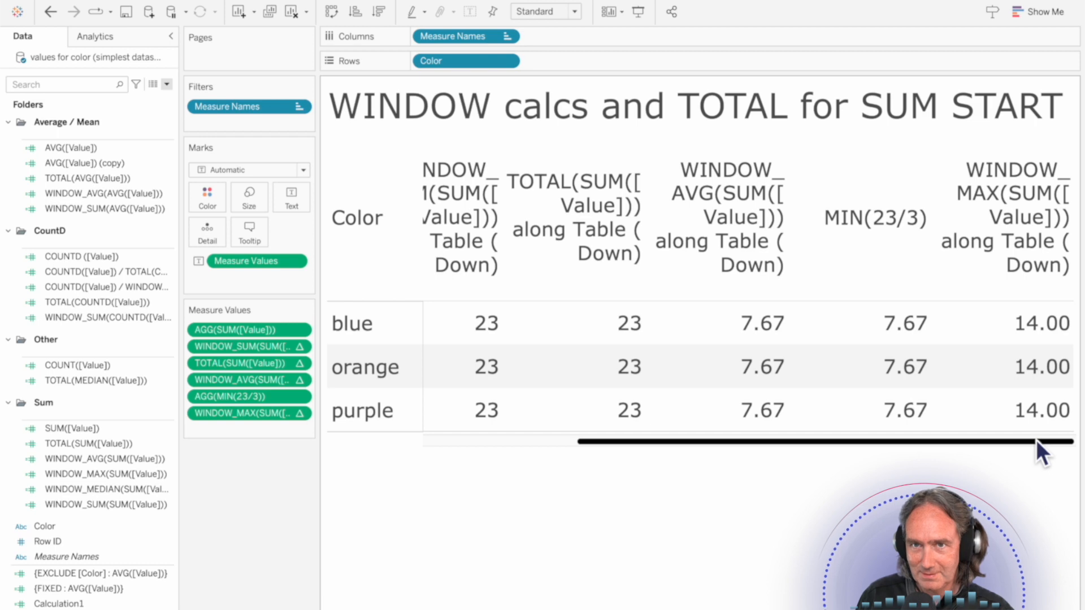
pyautogui.moveTo(766, 443); pyautogui.dragTo(964, 442)
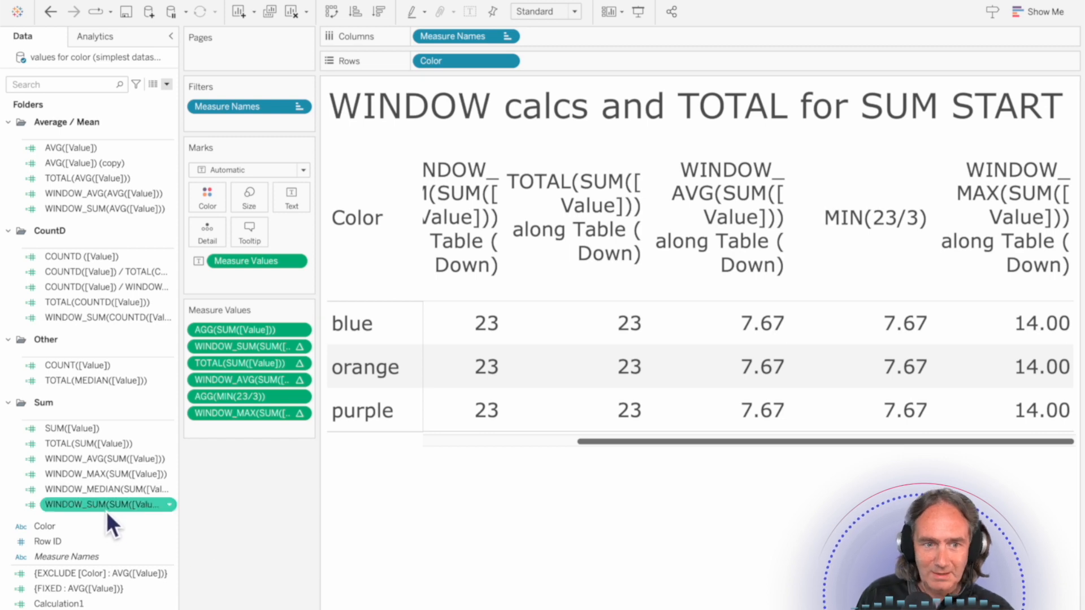
# Step: Add WINDOW_MEDIAN(SUM([Value])) as the last measure and compare its column with the SUM([Value]) values
pyautogui.moveTo(90, 497); pyautogui.dragTo(274, 437)
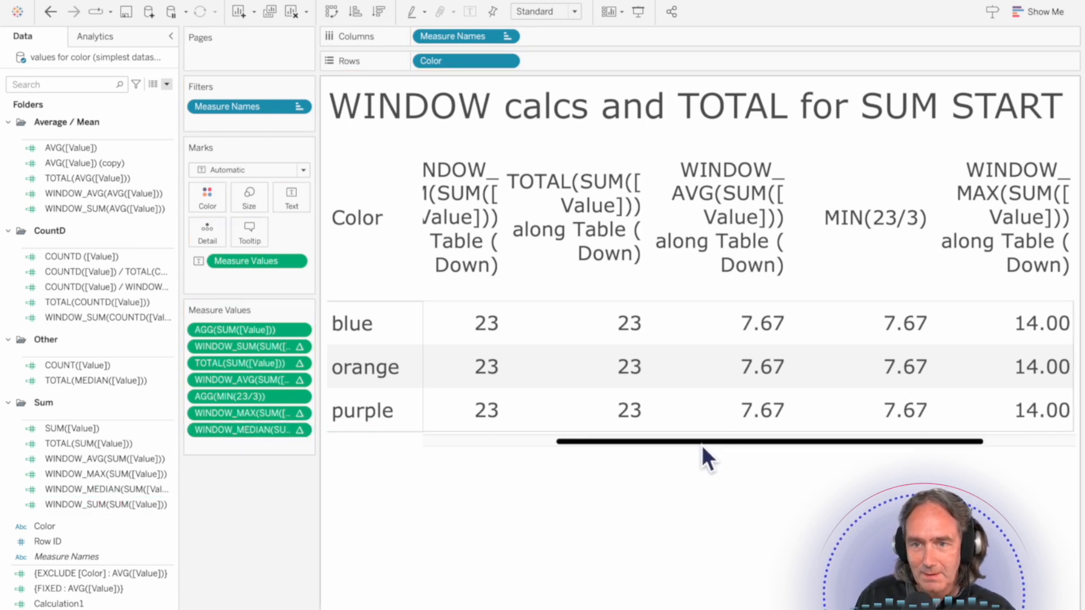
pyautogui.moveTo(700, 443); pyautogui.dragTo(866, 442)
pyautogui.moveTo(957, 452); pyautogui.dragTo(596, 452)
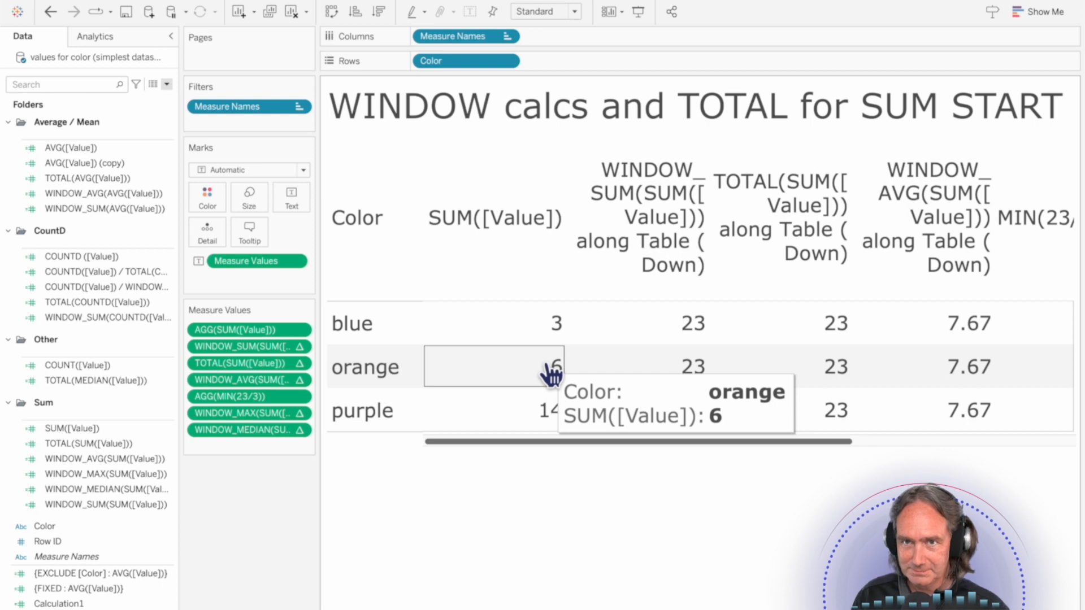
pyautogui.moveTo(649, 443); pyautogui.dragTo(986, 449)
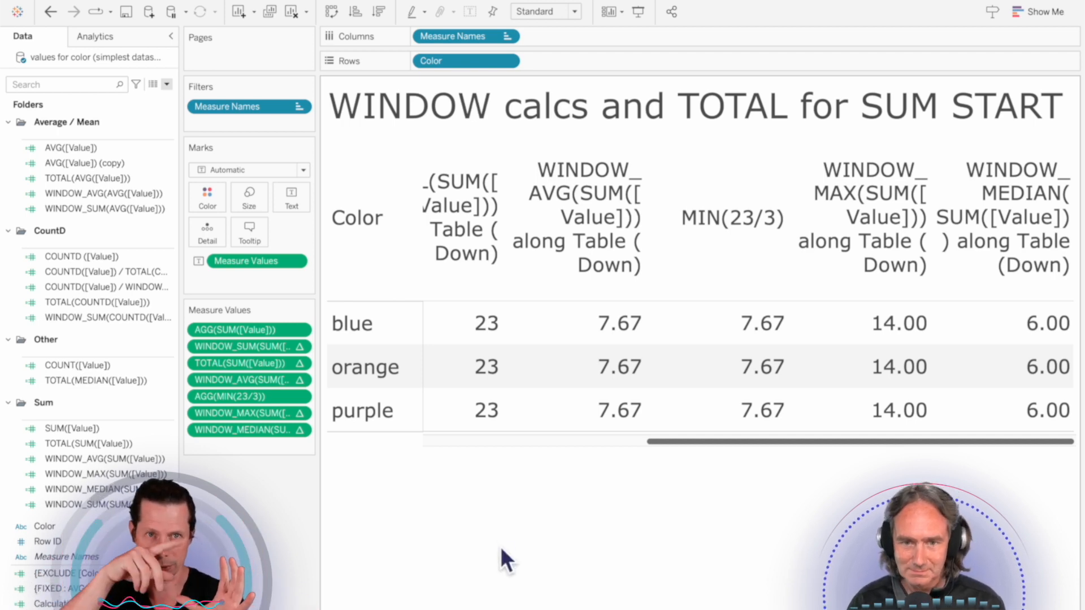
pyautogui.click(502, 445)
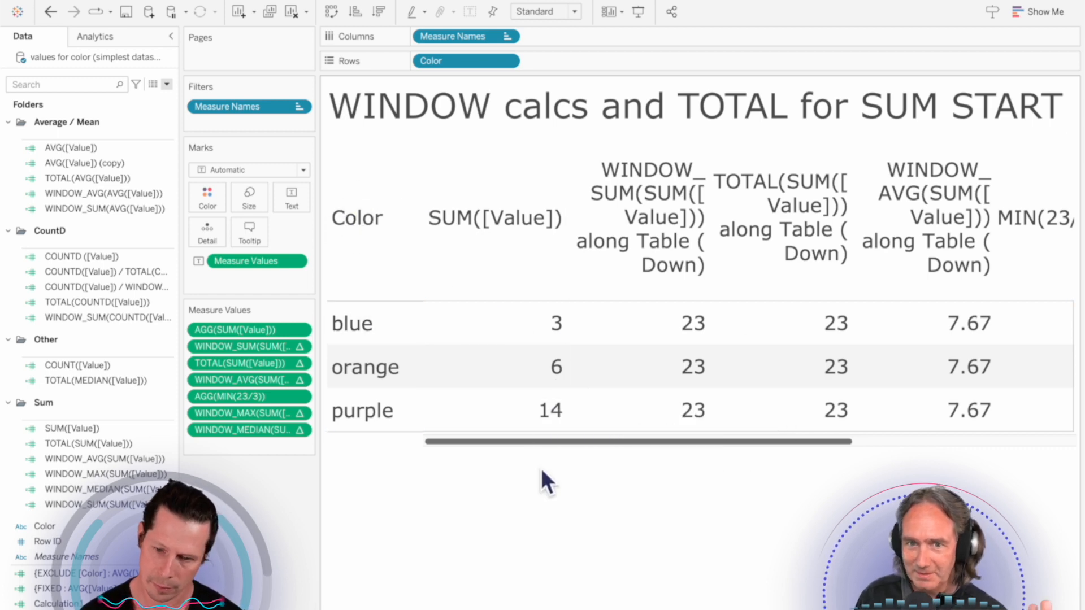
pyautogui.moveTo(565, 432)
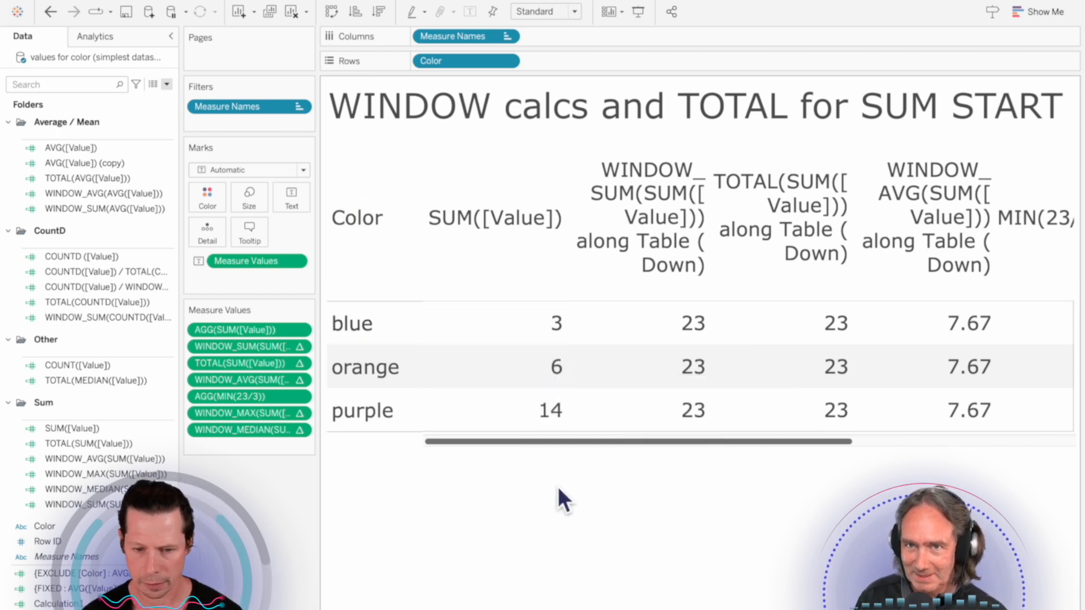
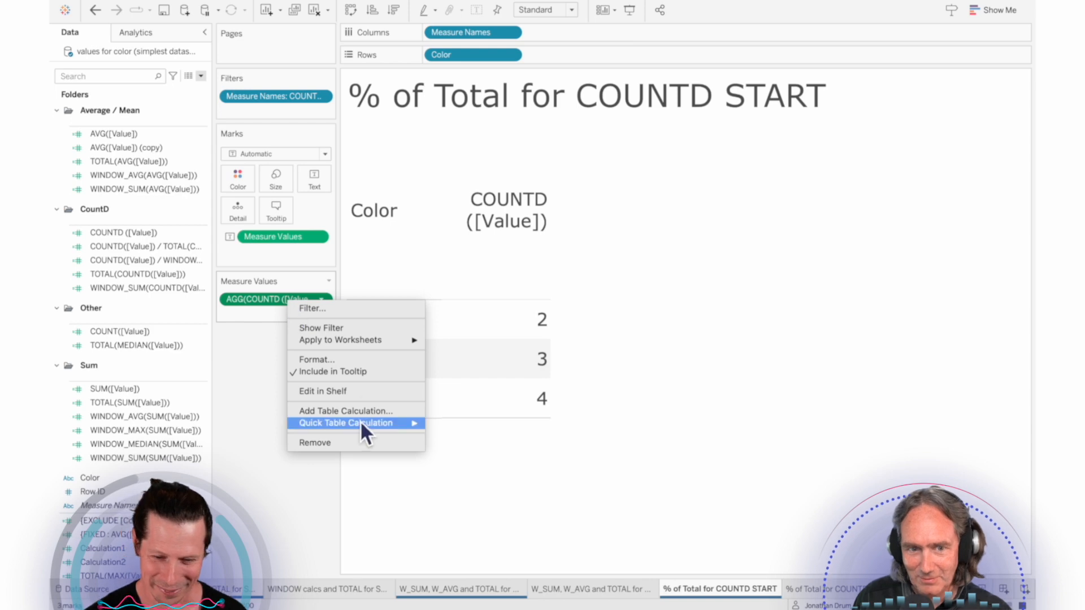
# Step: Turn COUNTD ([Value]) into a percent-of-total quick table calculation and add plain COUNTD ([Value]) to the table beside it
pyautogui.moveTo(358, 425)
pyautogui.click(474, 463)
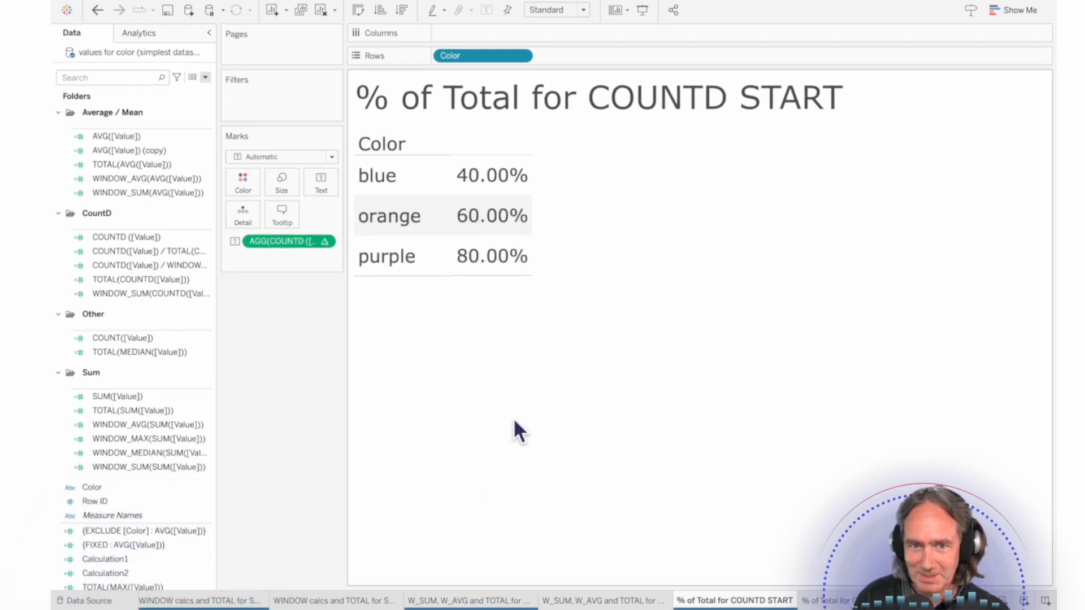
pyautogui.moveTo(462, 259)
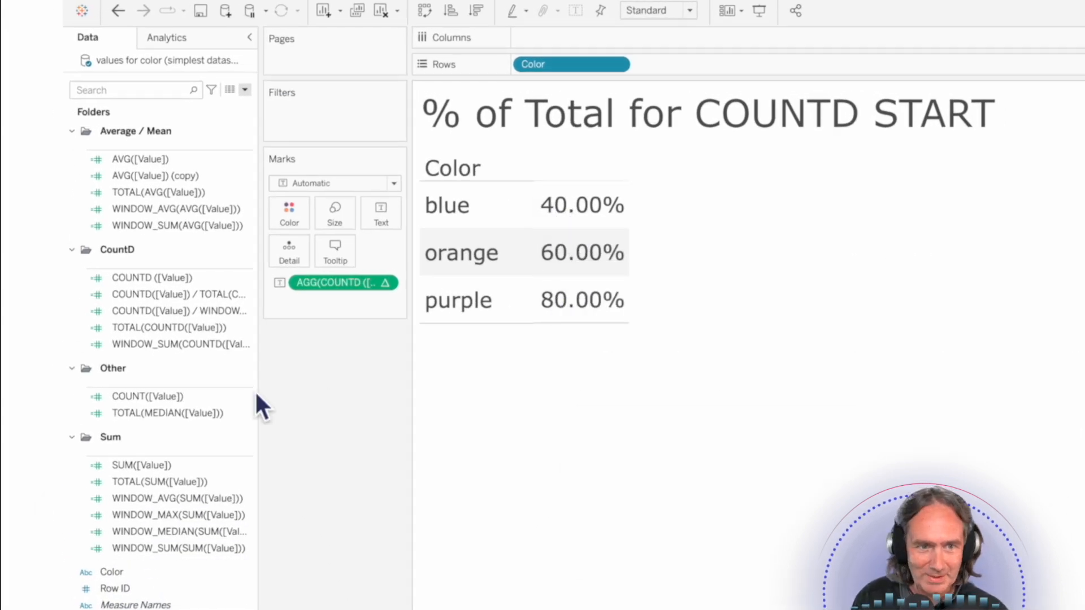
pyautogui.moveTo(148, 279); pyautogui.dragTo(565, 252)
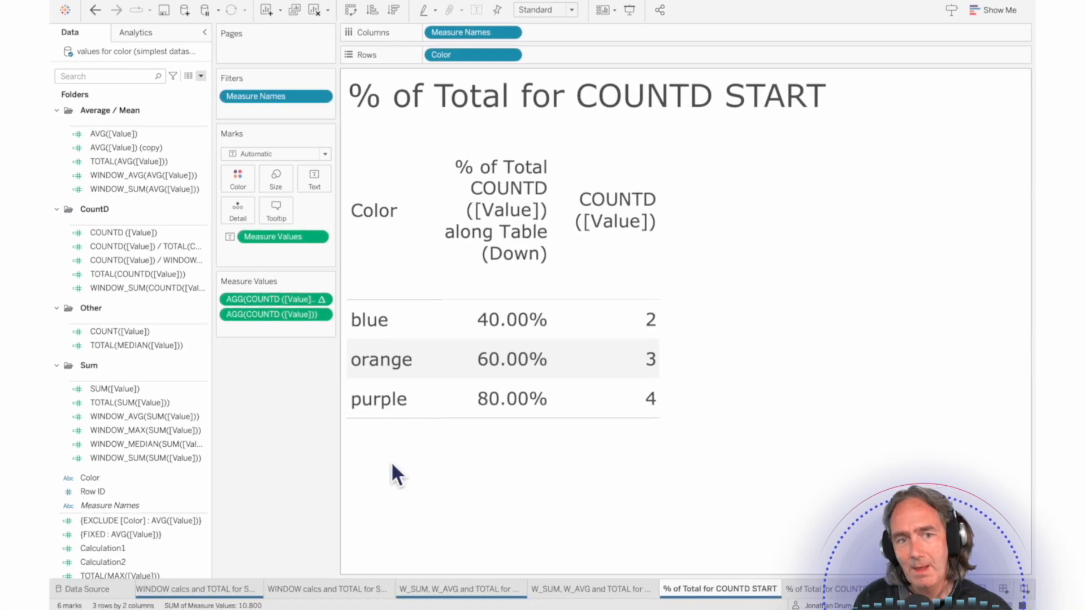
# Step: Widen the shelf cards and save the percent-of-total measure as a calculated field with its default name
pyautogui.moveTo(350, 303); pyautogui.dragTo(387, 302)
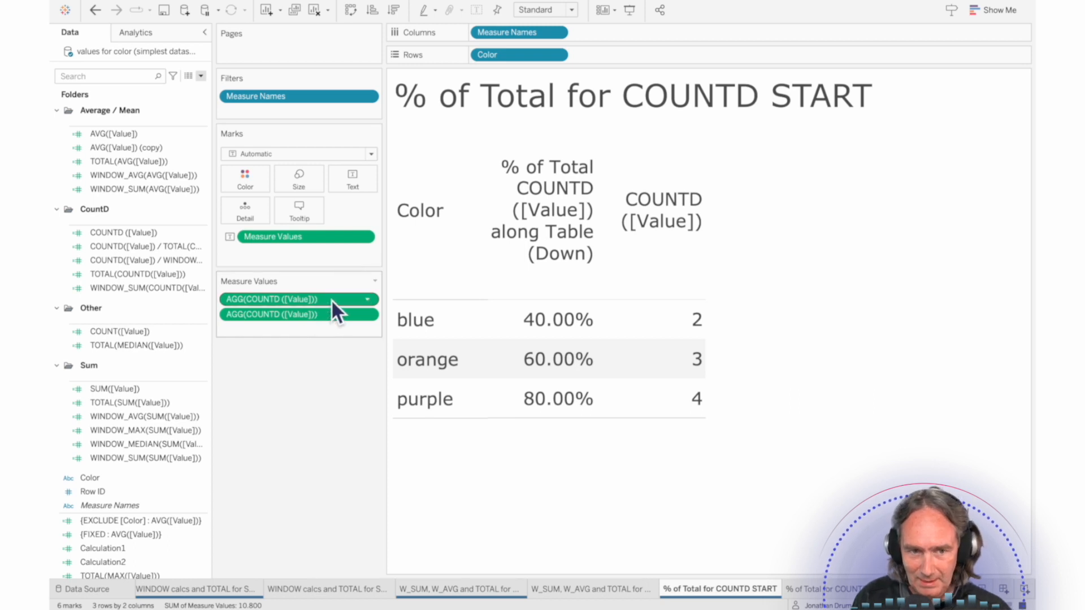
pyautogui.scroll(-1, 201, 387)
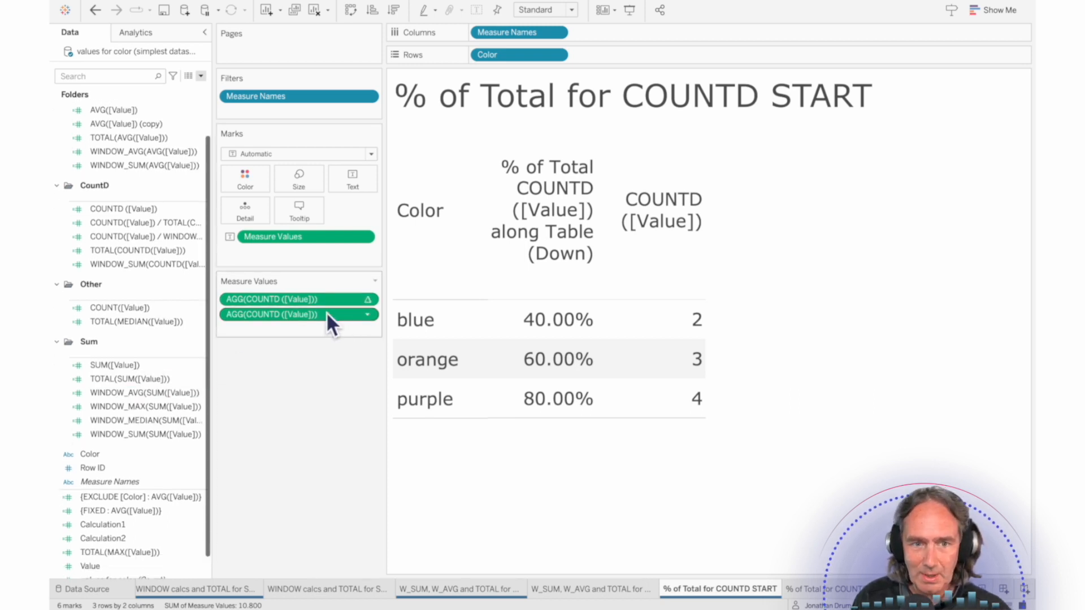
pyautogui.moveTo(327, 312); pyautogui.dragTo(133, 422)
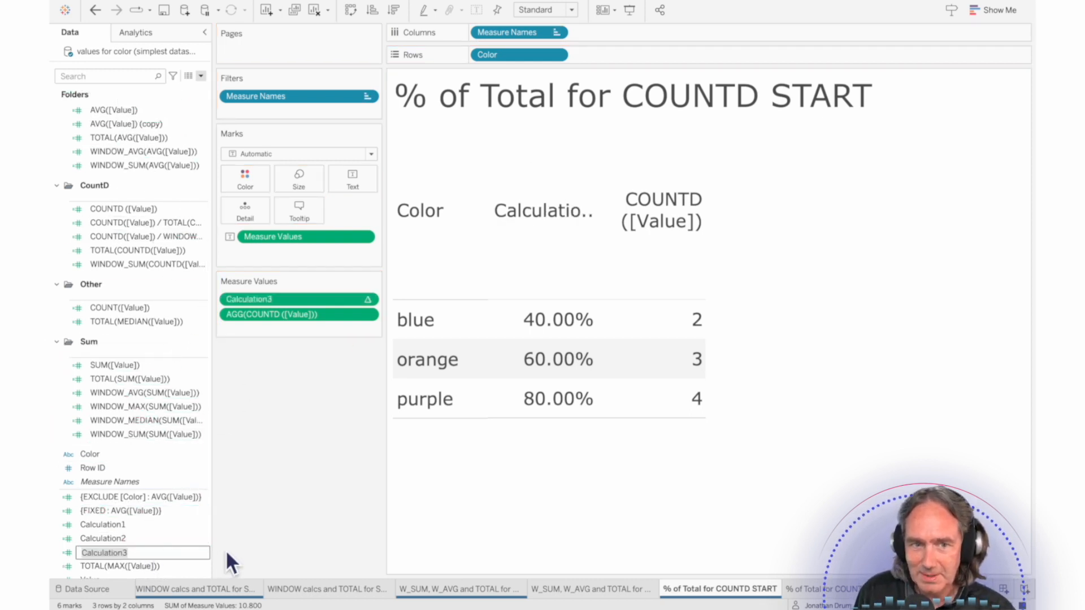
pyautogui.click(266, 534)
# Step: Open the new Calculation3 field for editing and examine its percent-of-total formula
pyautogui.rightClick(148, 551)
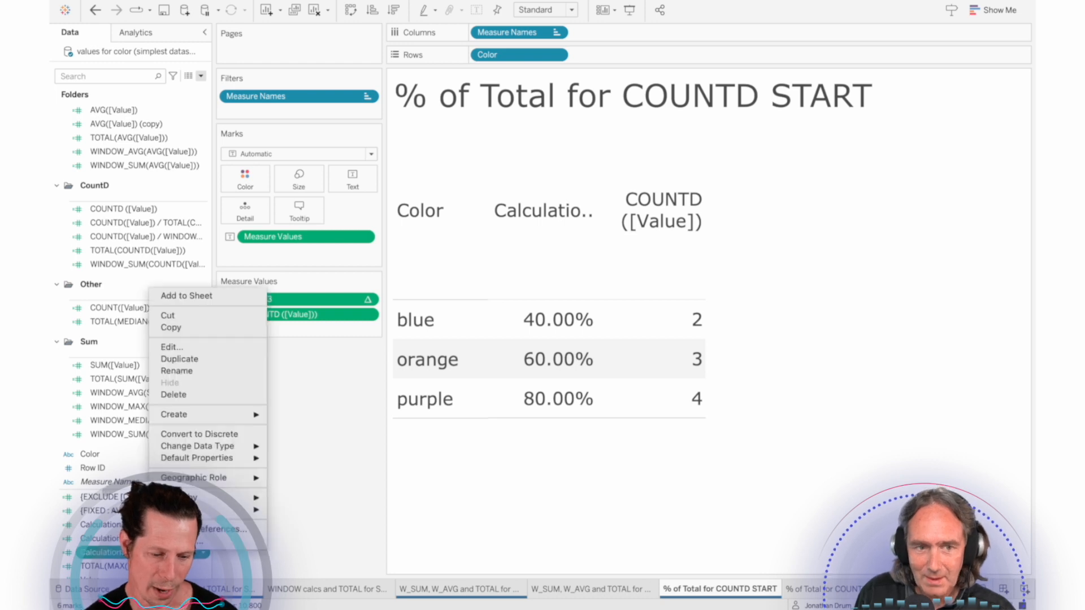
pyautogui.click(188, 349)
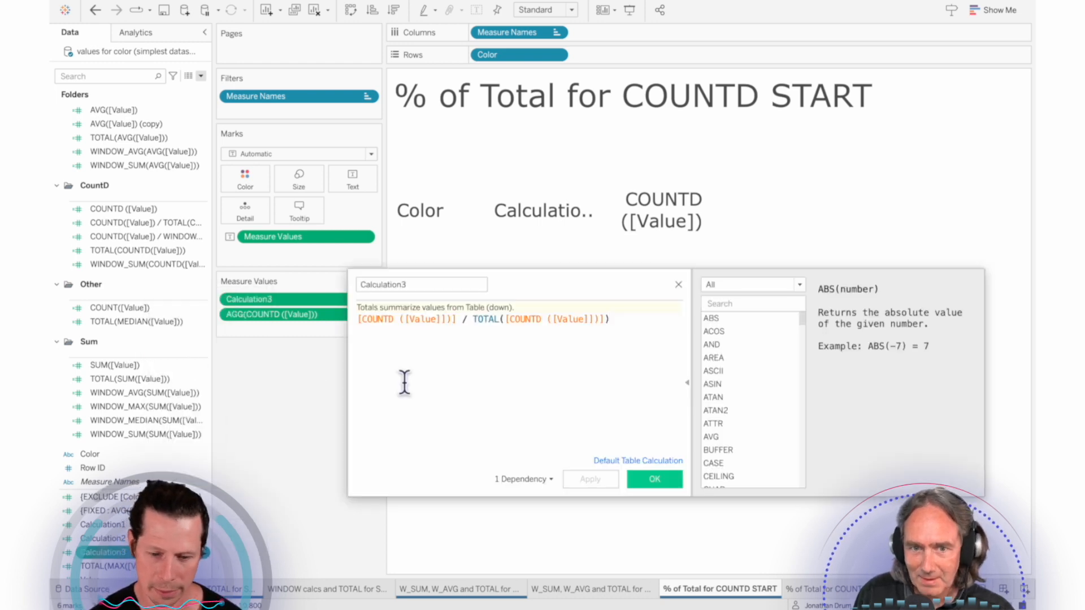
pyautogui.moveTo(581, 292); pyautogui.dragTo(569, 375)
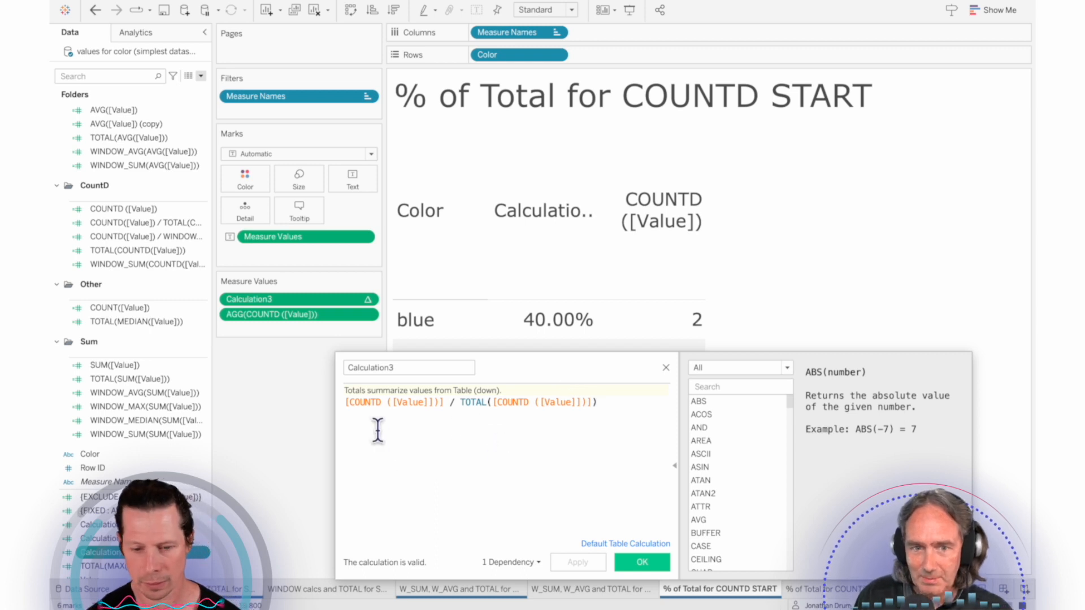
pyautogui.click(397, 404)
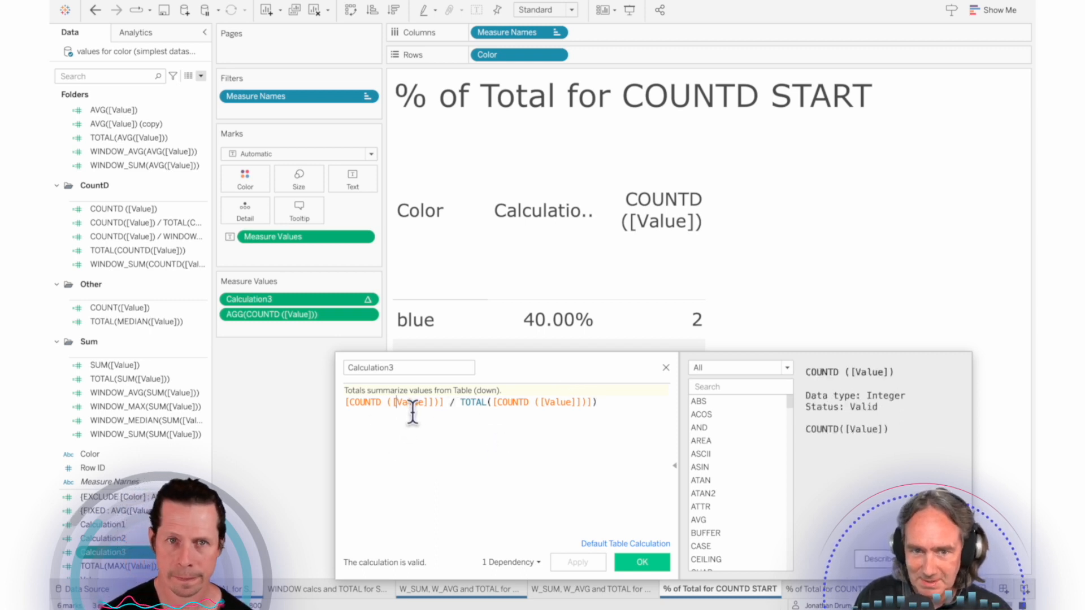
# Step: Add the TOTAL([COUNTD ([Value])]) part of the Calculation3 formula as the last measure in the table
pyautogui.moveTo(461, 402); pyautogui.dragTo(628, 503)
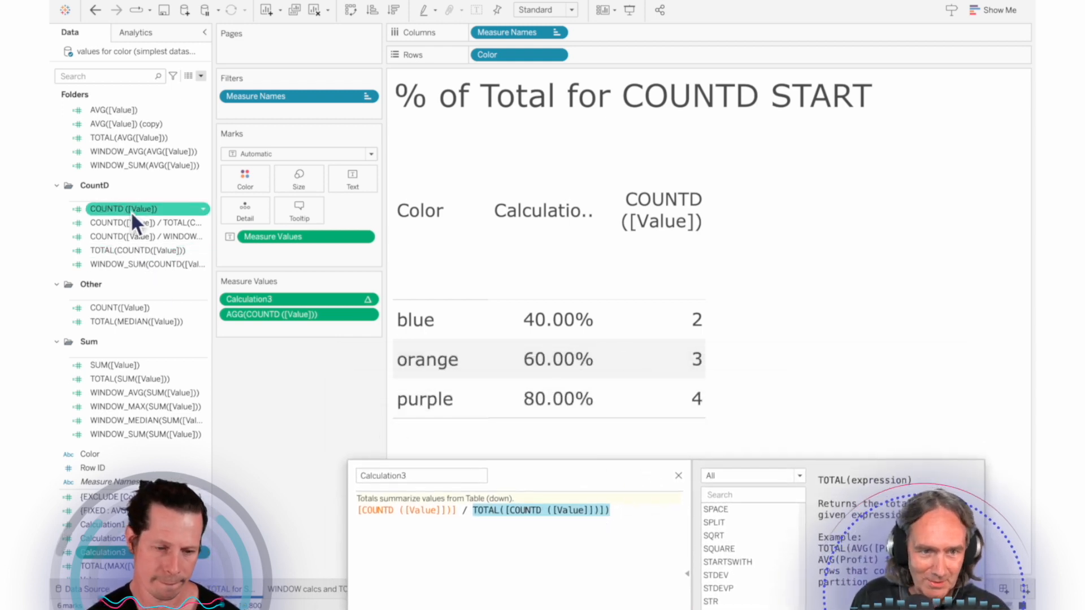
pyautogui.click(492, 542)
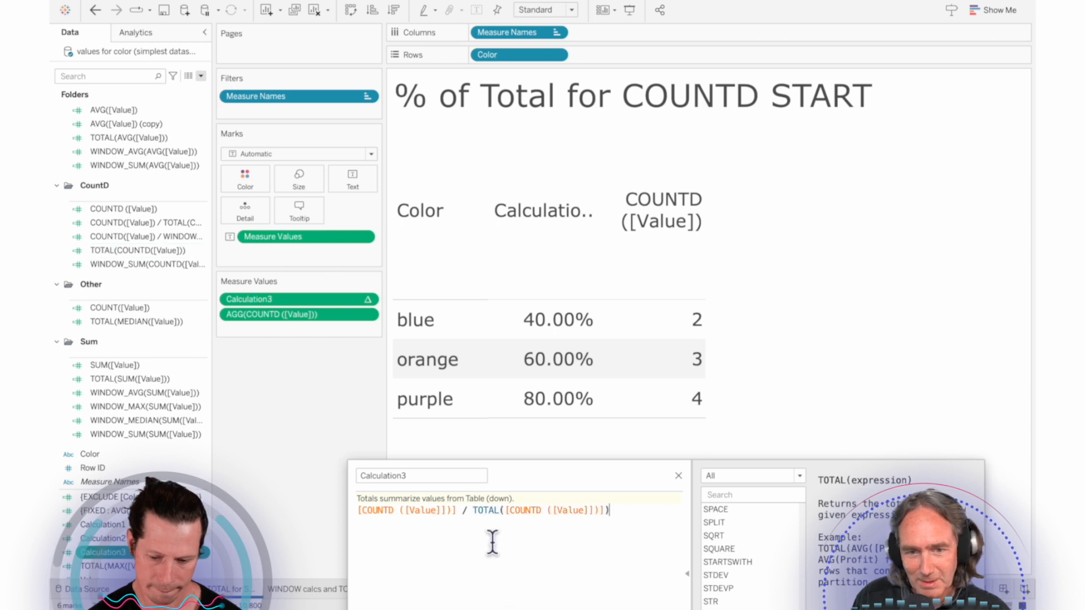
pyautogui.moveTo(475, 519); pyautogui.dragTo(654, 520)
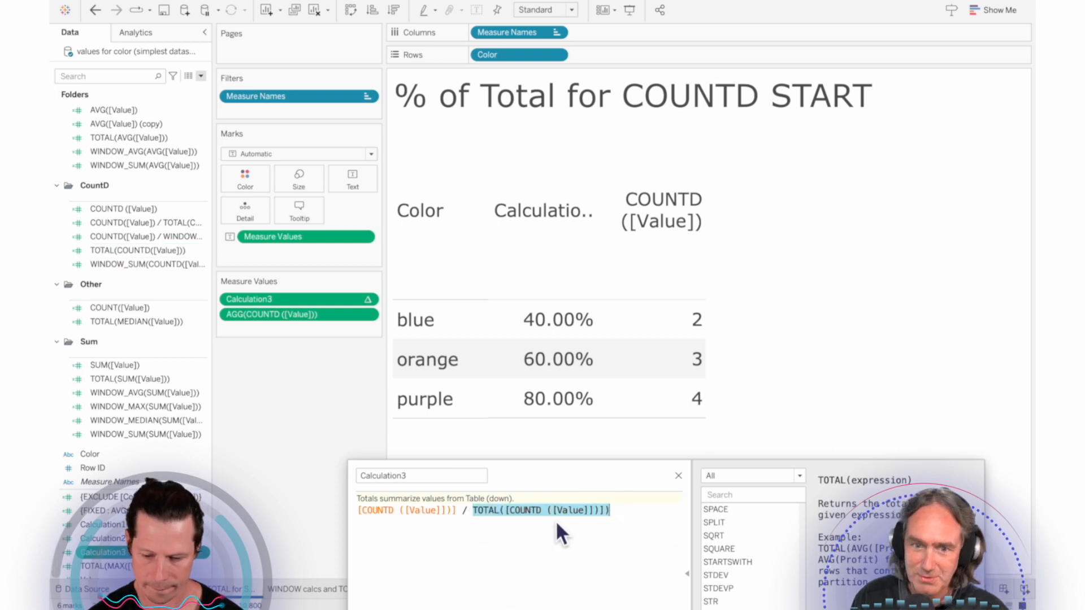
pyautogui.moveTo(551, 512); pyautogui.dragTo(321, 331)
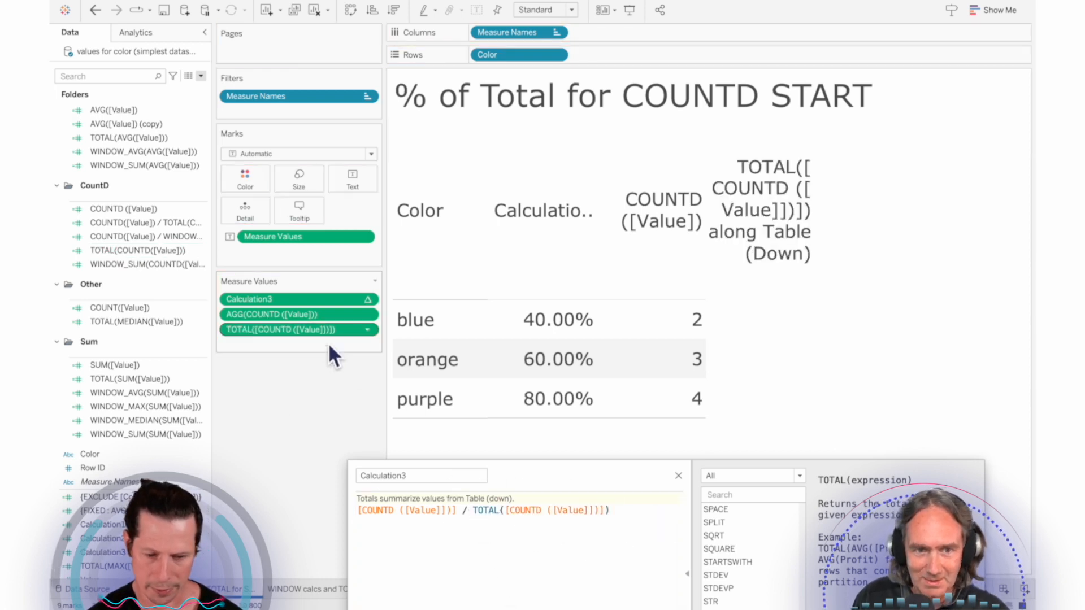
# Step: Compare the percent-of-total, COUNTD and TOTAL values for each color, and close the calculation editor
pyautogui.moveTo(600, 479); pyautogui.dragTo(603, 451)
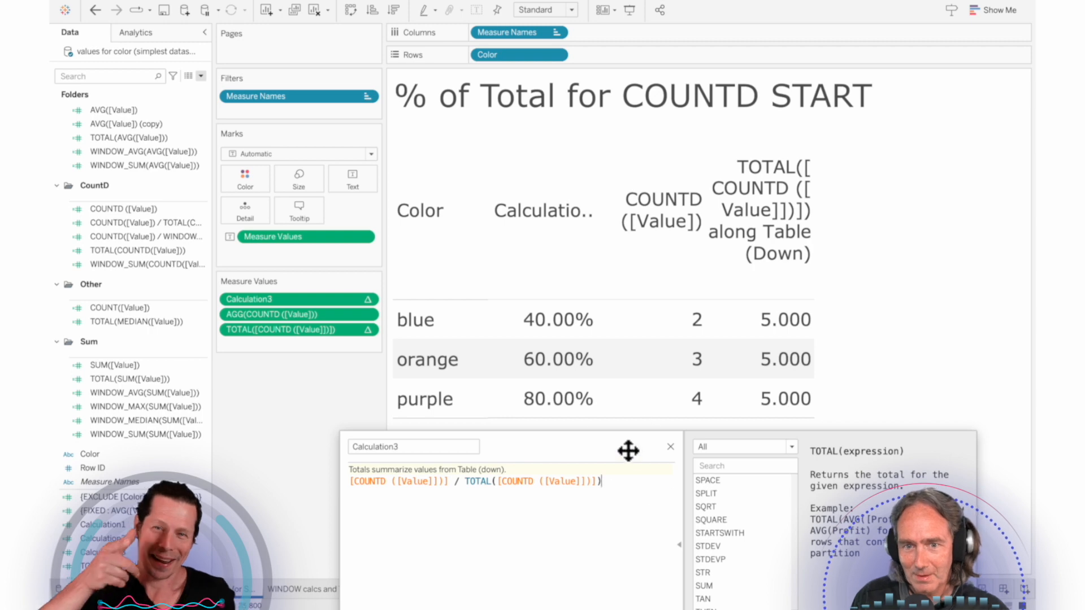
pyautogui.moveTo(628, 450); pyautogui.dragTo(627, 474)
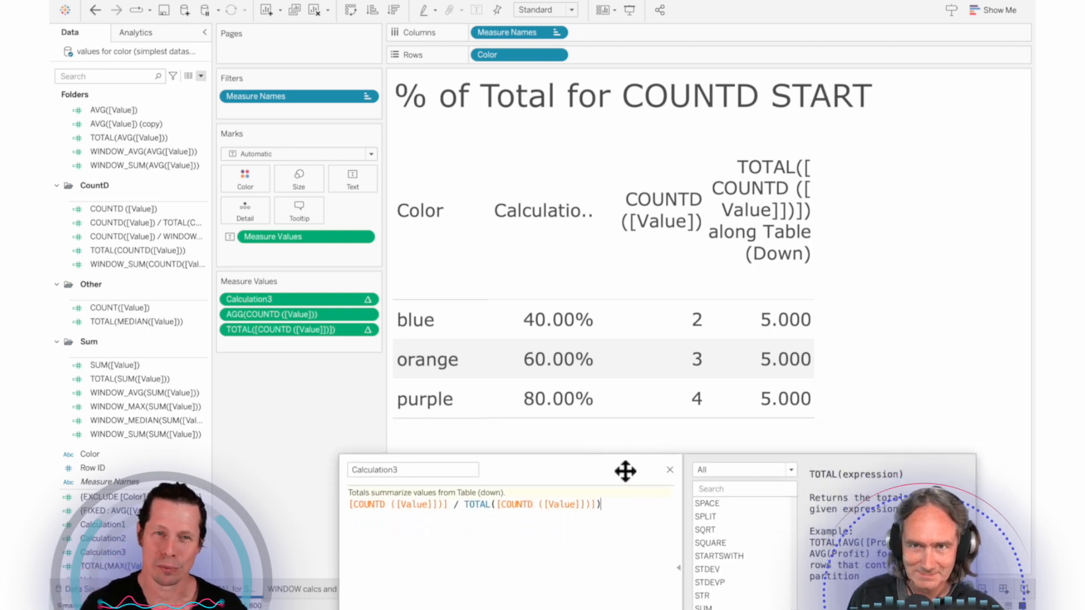
pyautogui.moveTo(608, 480); pyautogui.dragTo(591, 465)
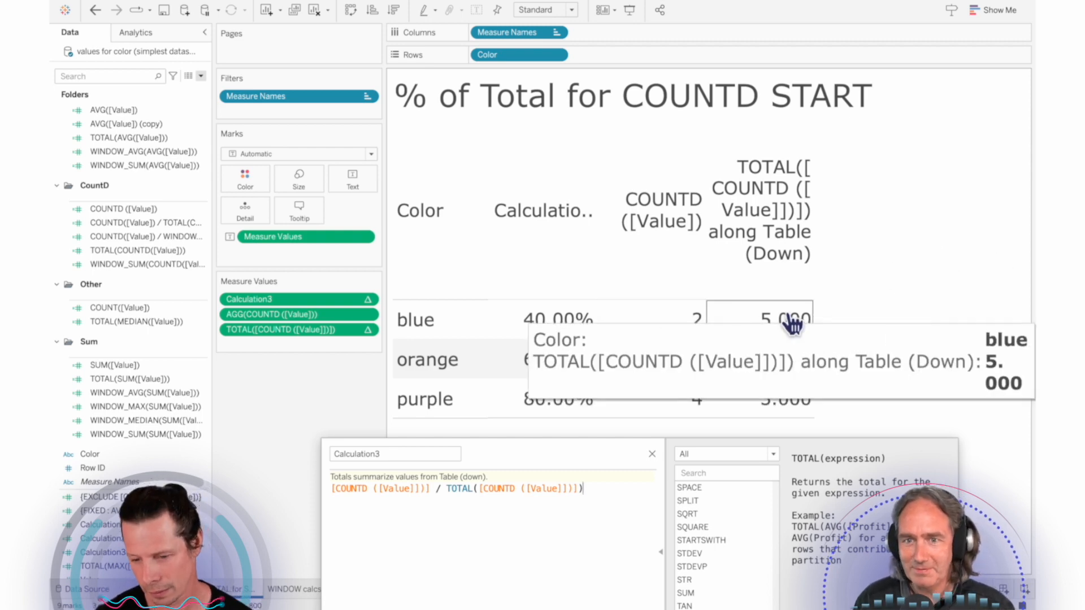
pyautogui.moveTo(533, 333)
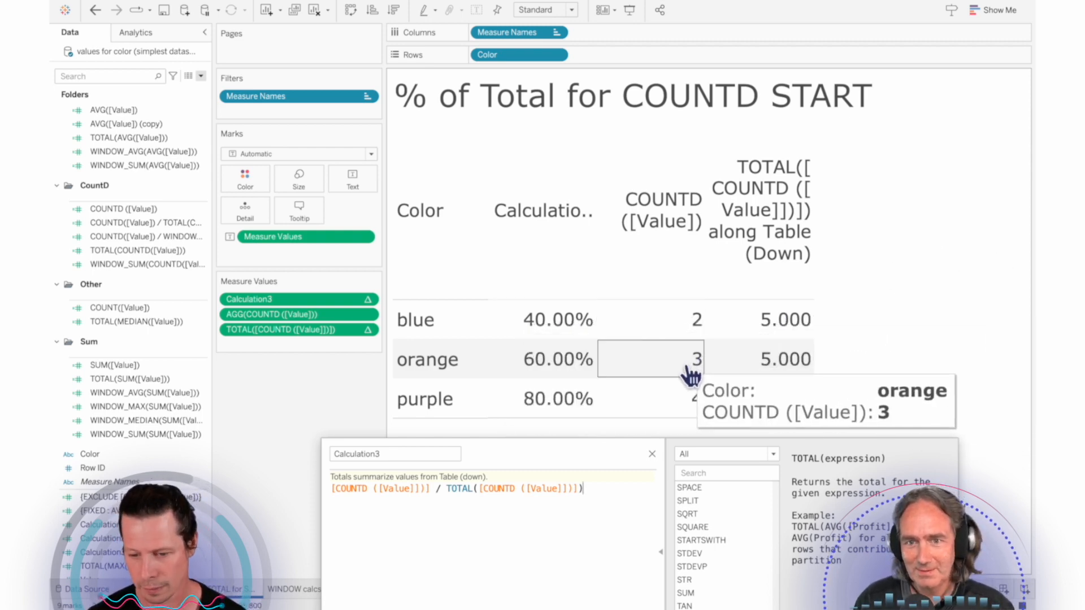
pyautogui.moveTo(799, 364)
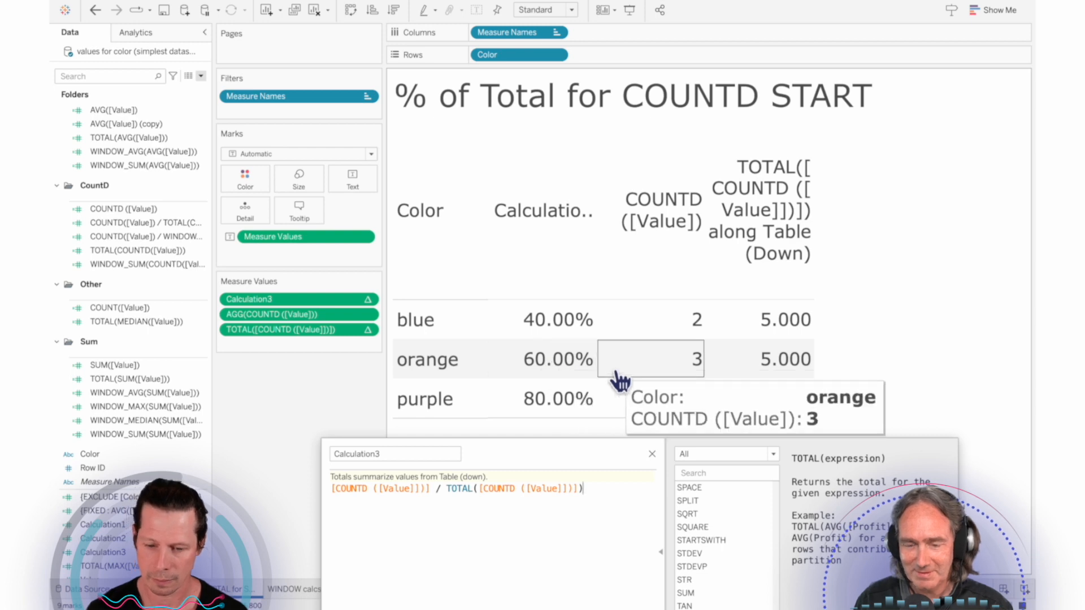
pyautogui.click(652, 453)
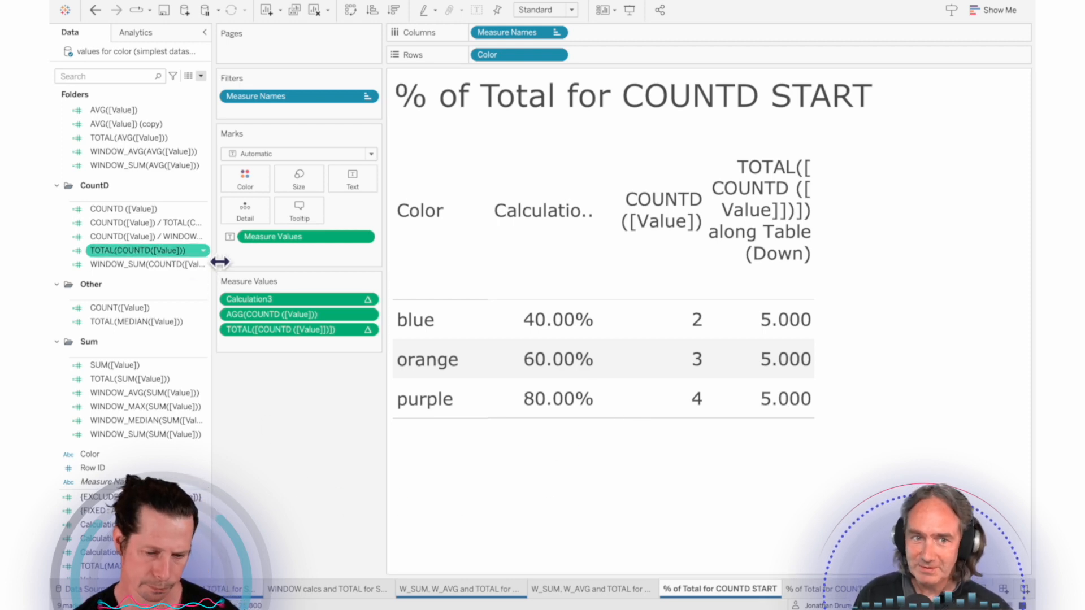
# Step: Widen the data pane to show full field names and add WINDOW_SUM(COUNTD([Value])) as the last measure
pyautogui.moveTo(218, 258); pyautogui.dragTo(242, 252)
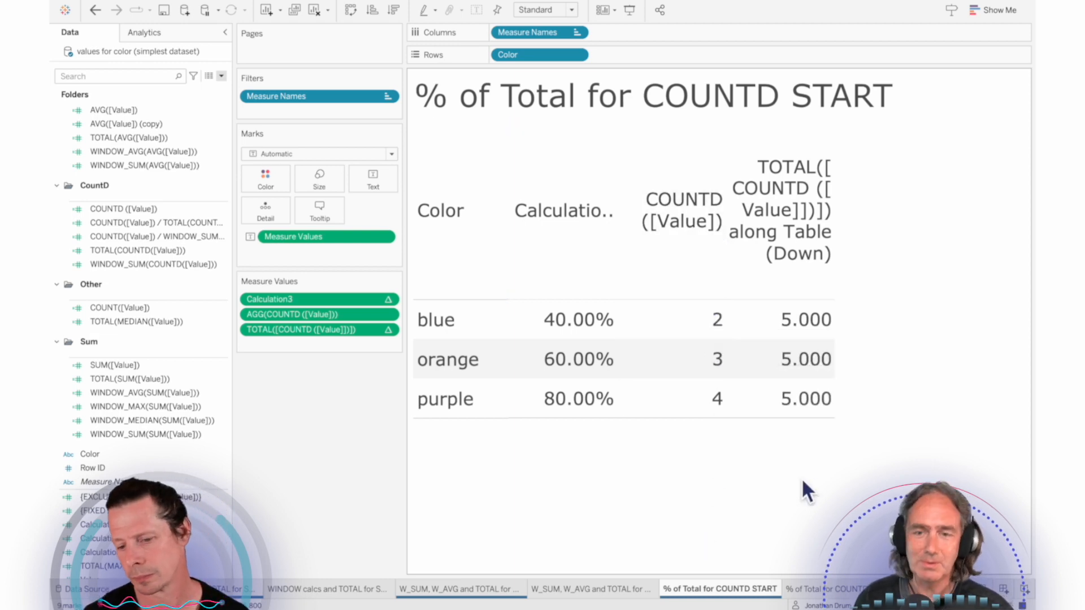
pyautogui.moveTo(712, 406)
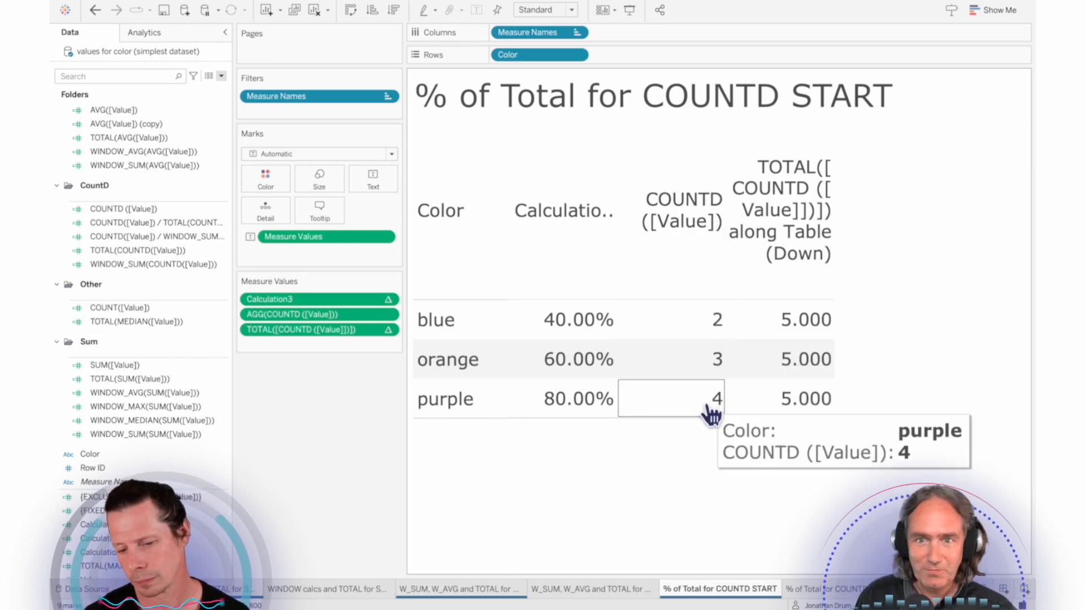
pyautogui.moveTo(713, 373)
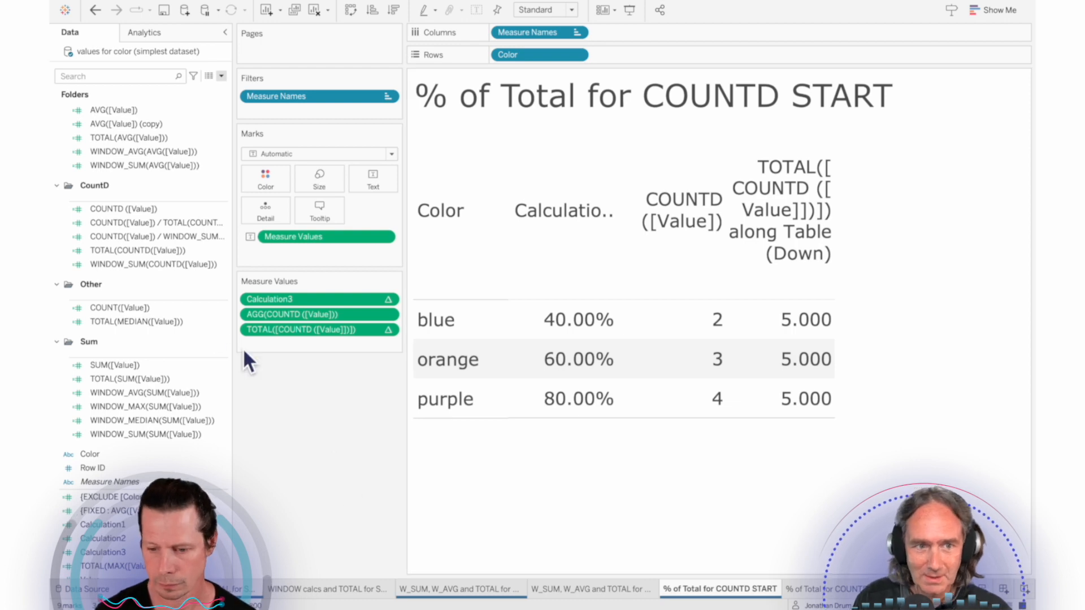
pyautogui.moveTo(137, 265); pyautogui.dragTo(311, 346)
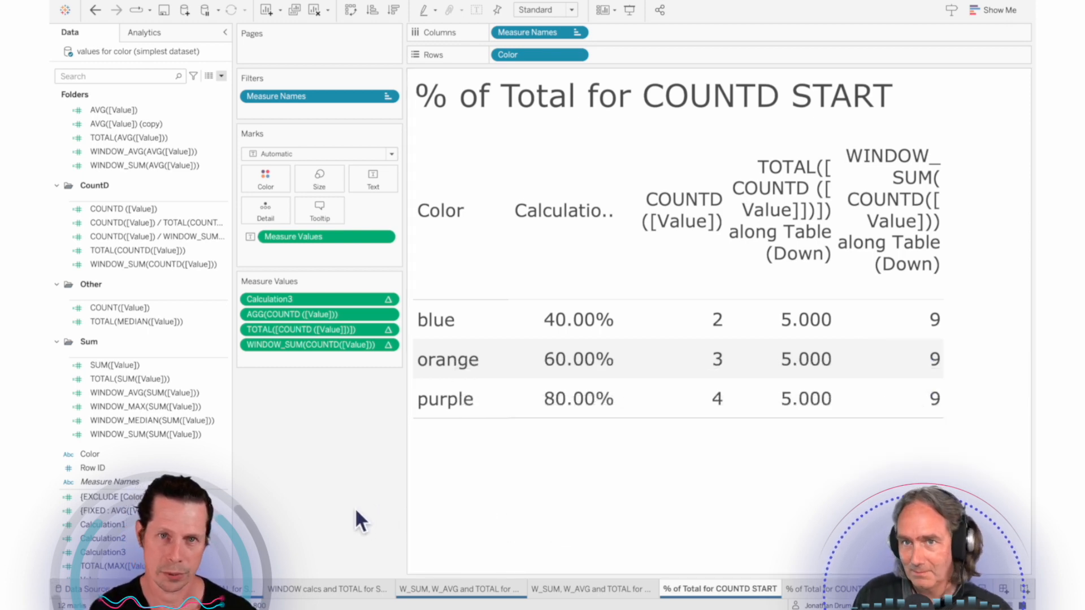
# Step: Open the COUNTD([Value]) / WINDOW_SUM(COUNTD([Value])) field for editing and examine its formula
pyautogui.click(128, 310)
pyautogui.rightClick(155, 241)
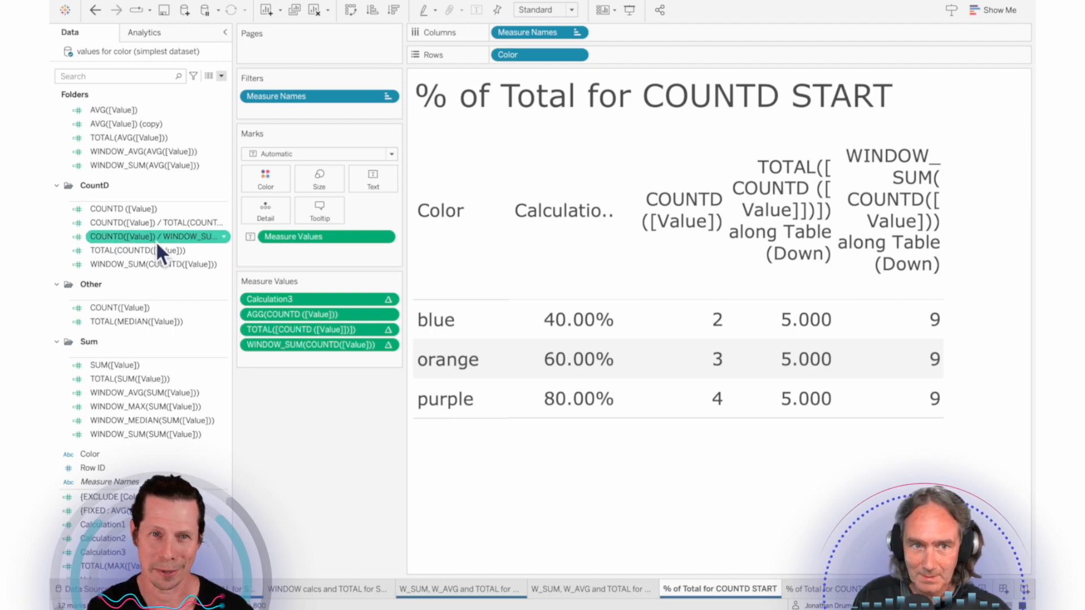
pyautogui.click(193, 298)
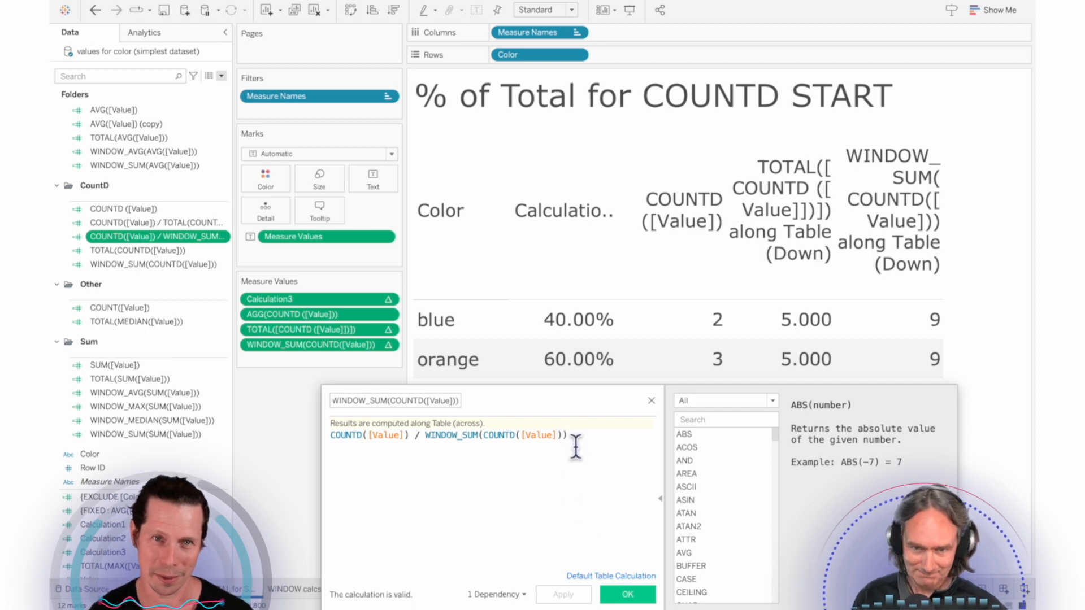
pyautogui.moveTo(561, 404); pyautogui.dragTo(561, 445)
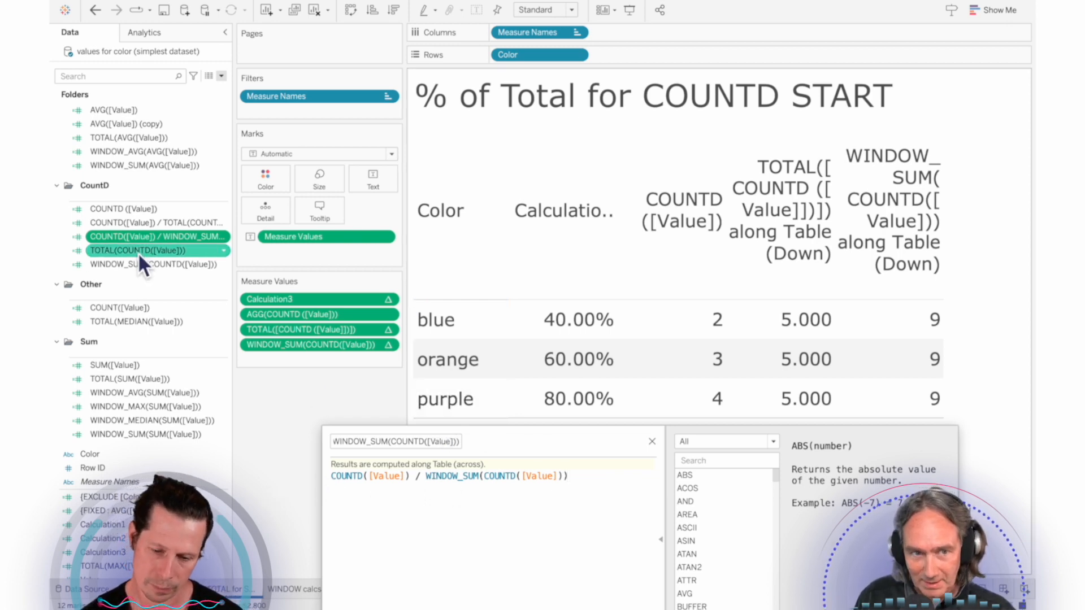
# Step: Add COUNTD([Value]) / WINDOW_SUM(COUNTD([Value])) as the last measure, view its column, and close the calculation editor
pyautogui.moveTo(132, 239); pyautogui.dragTo(318, 364)
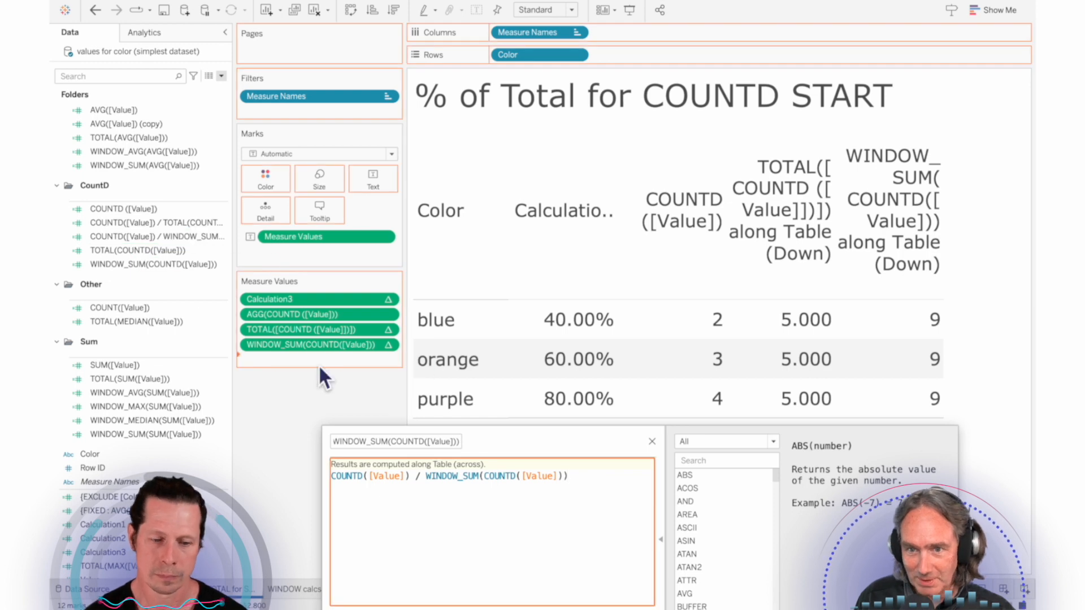
pyautogui.moveTo(544, 449); pyautogui.dragTo(554, 527)
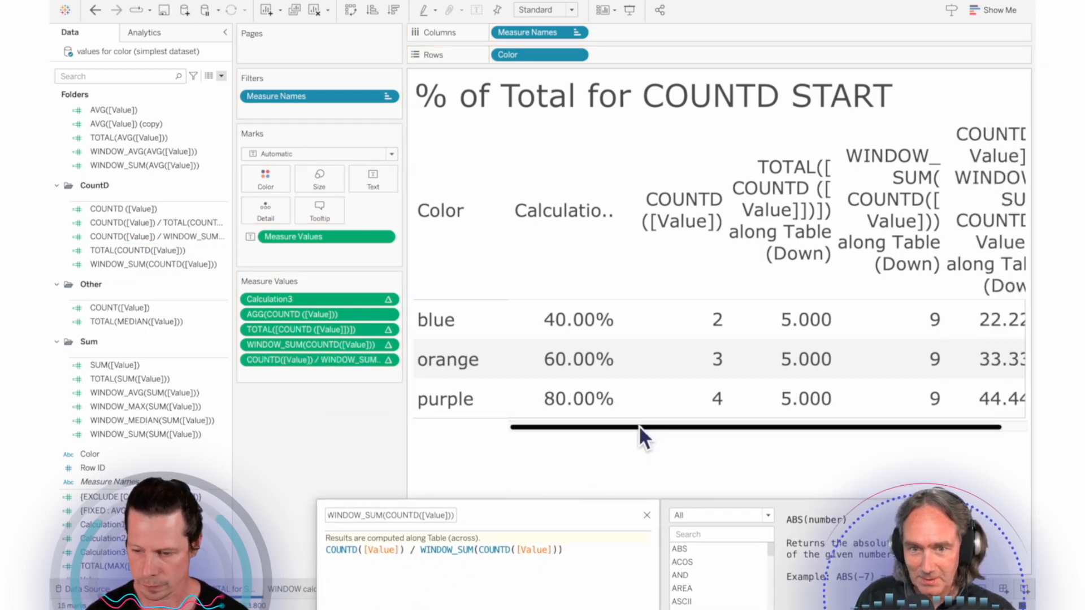
pyautogui.moveTo(628, 429); pyautogui.dragTo(655, 428)
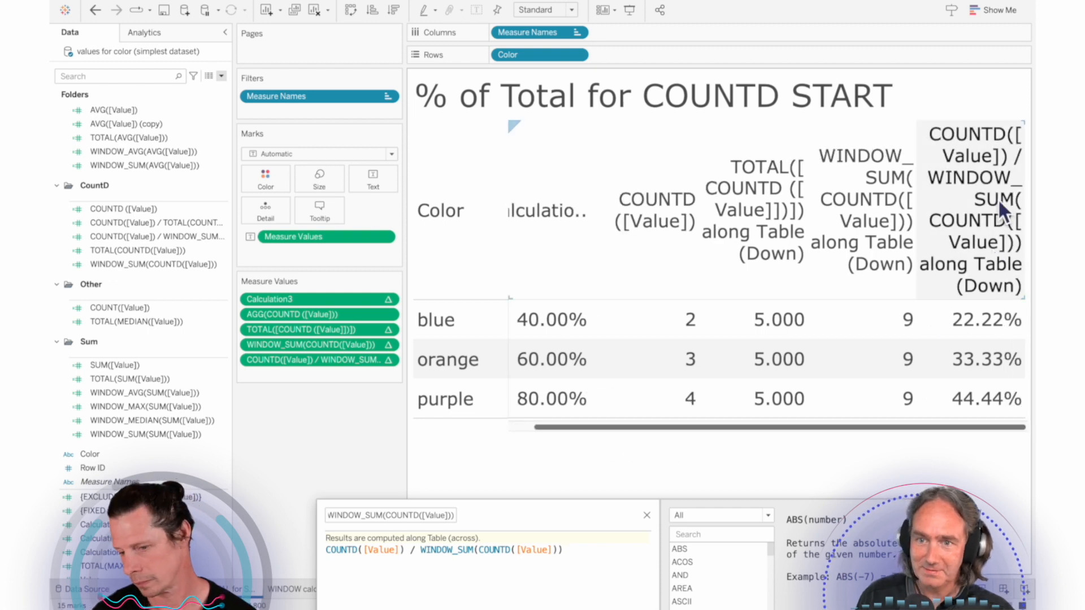
pyautogui.moveTo(987, 370)
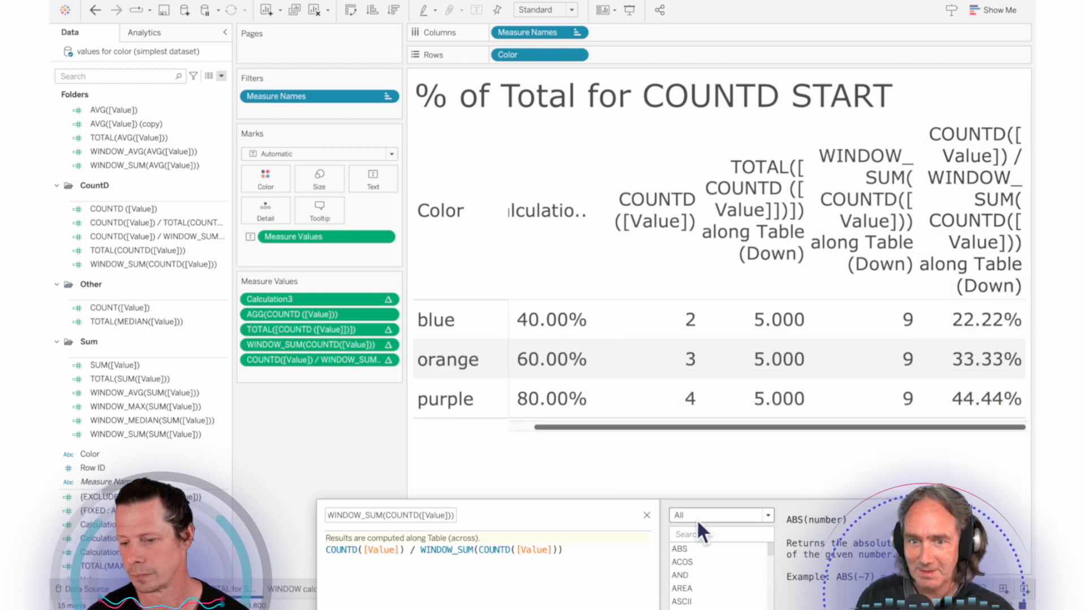
pyautogui.click(651, 517)
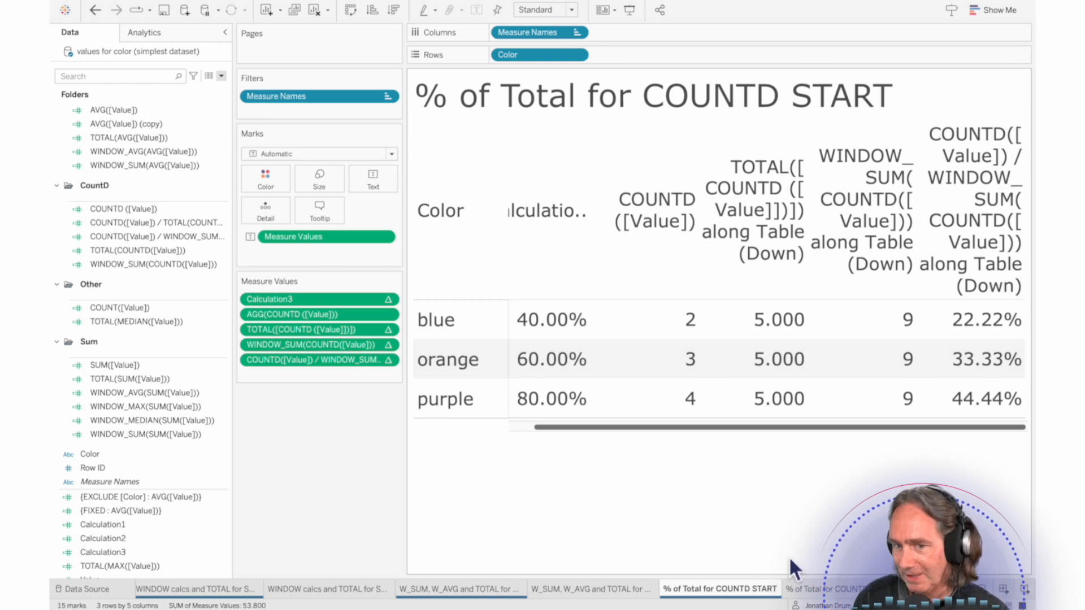
# Step: Open the Avg Reference Line START worksheet and show the analytics objects available for its bar chart
pyautogui.scroll(-3, 794, 582)
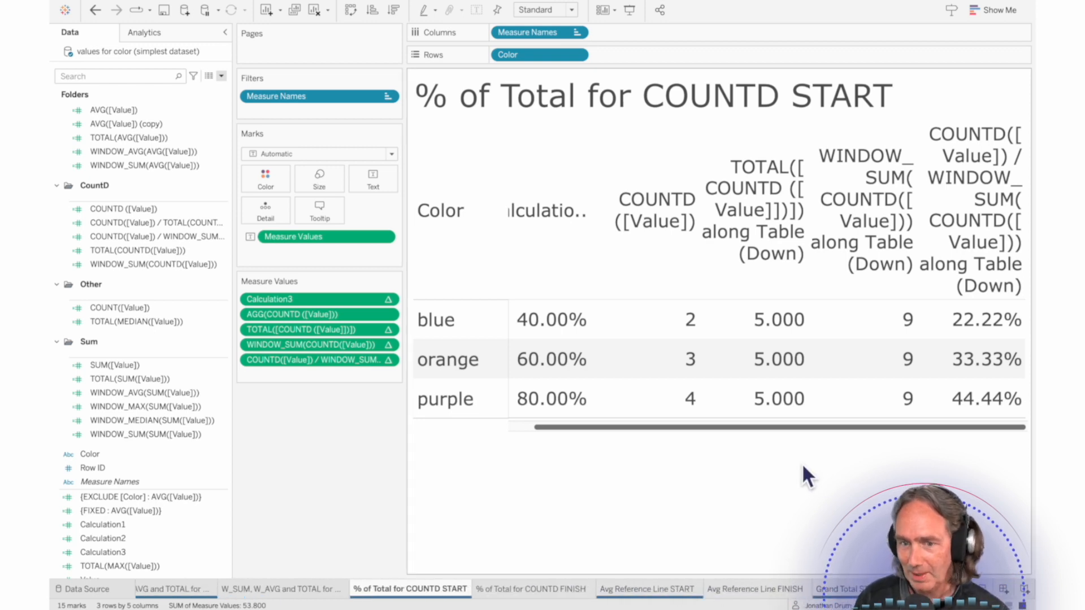
pyautogui.click(650, 589)
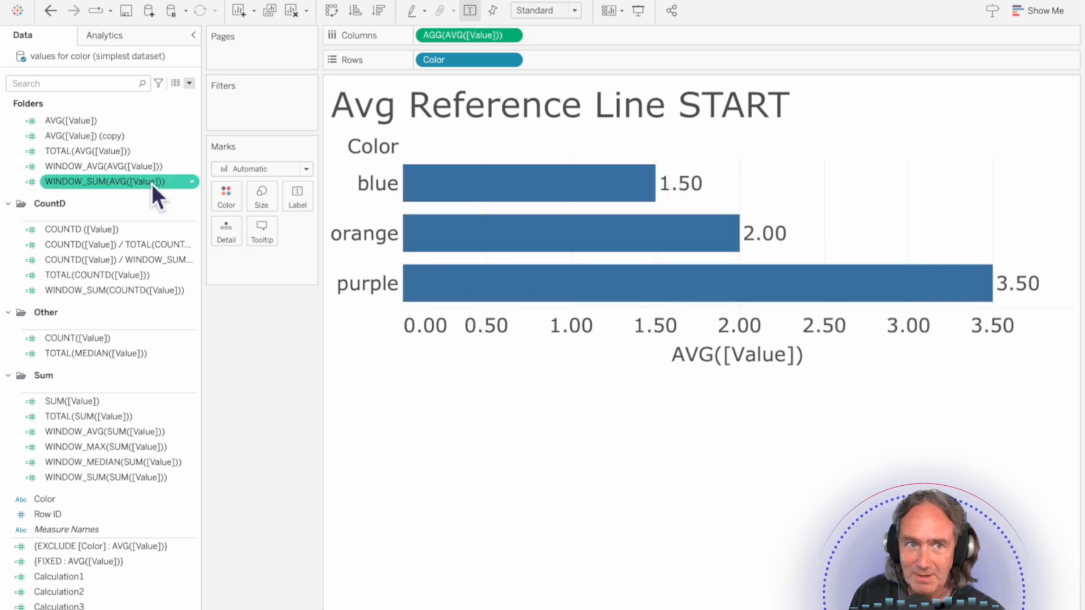
pyautogui.click(128, 38)
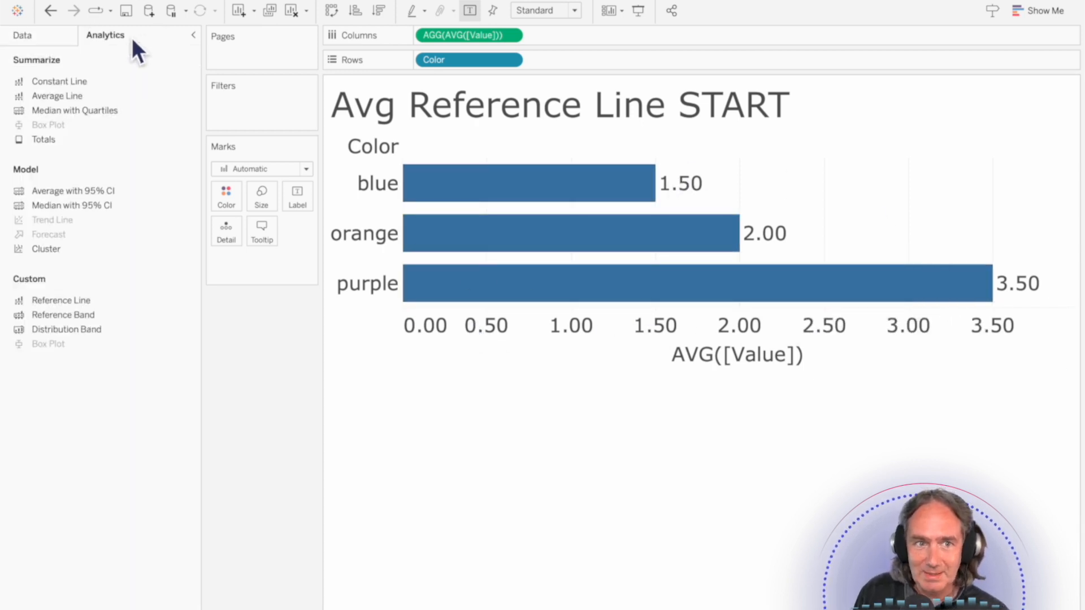
# Step: Add an average line across the entire table to the AVG([Value]) bar chart
pyautogui.moveTo(42, 97); pyautogui.dragTo(446, 167)
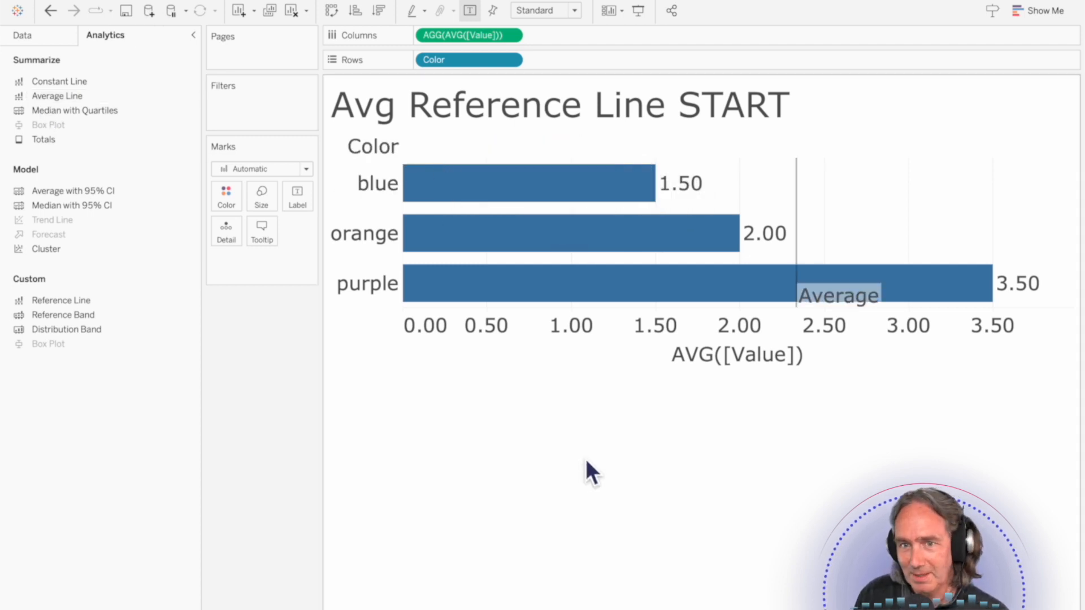
pyautogui.moveTo(802, 201)
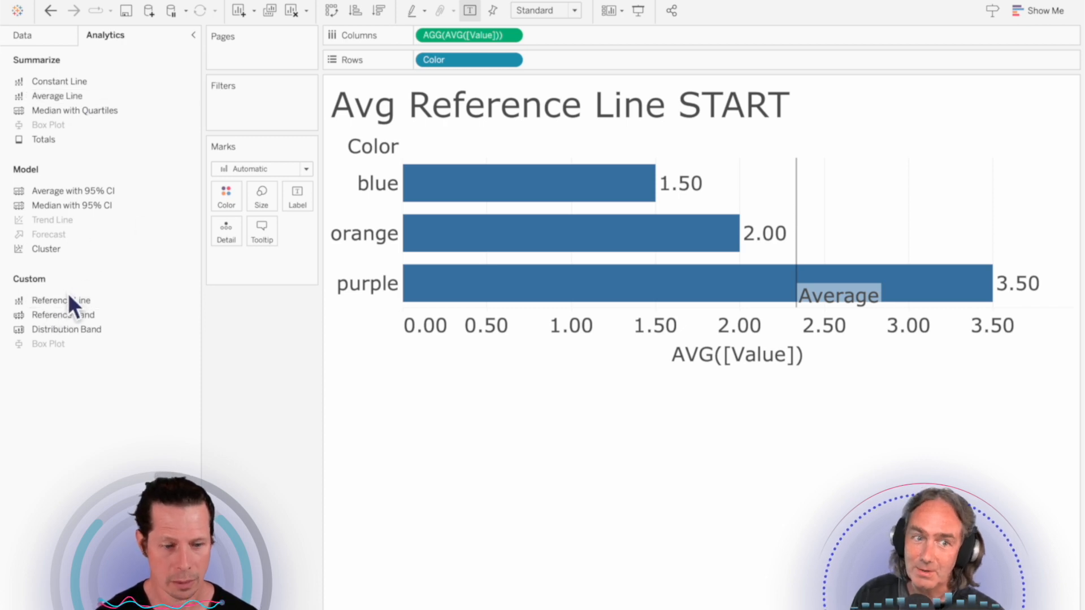
# Step: Add a custom reference line for the entire table using the Total of AVG([Value]), and compare it with the average line
pyautogui.moveTo(67, 303); pyautogui.dragTo(457, 161)
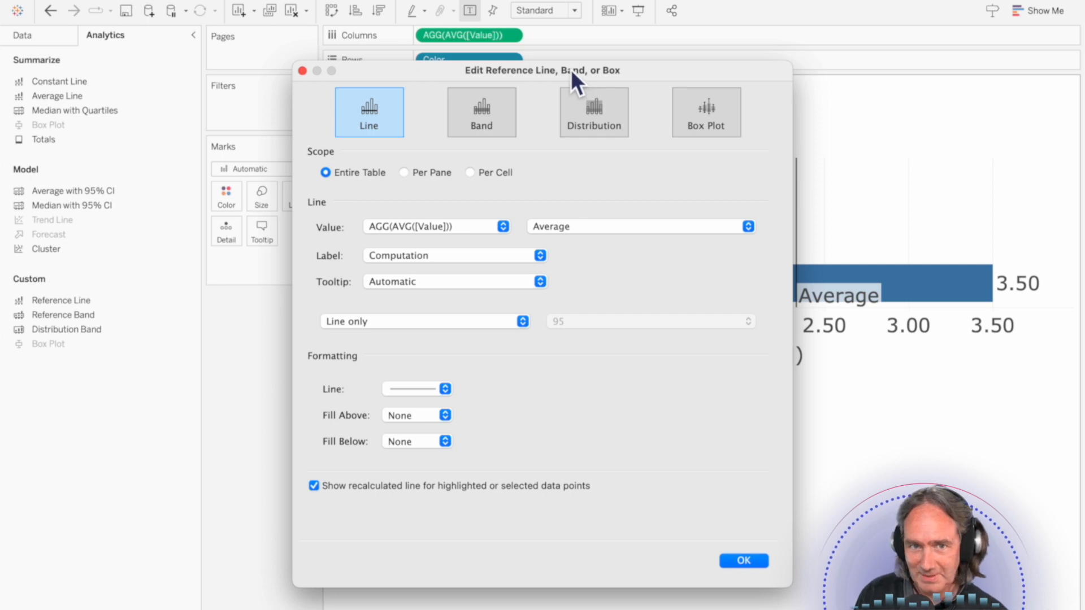
pyautogui.moveTo(571, 70); pyautogui.dragTo(398, 58)
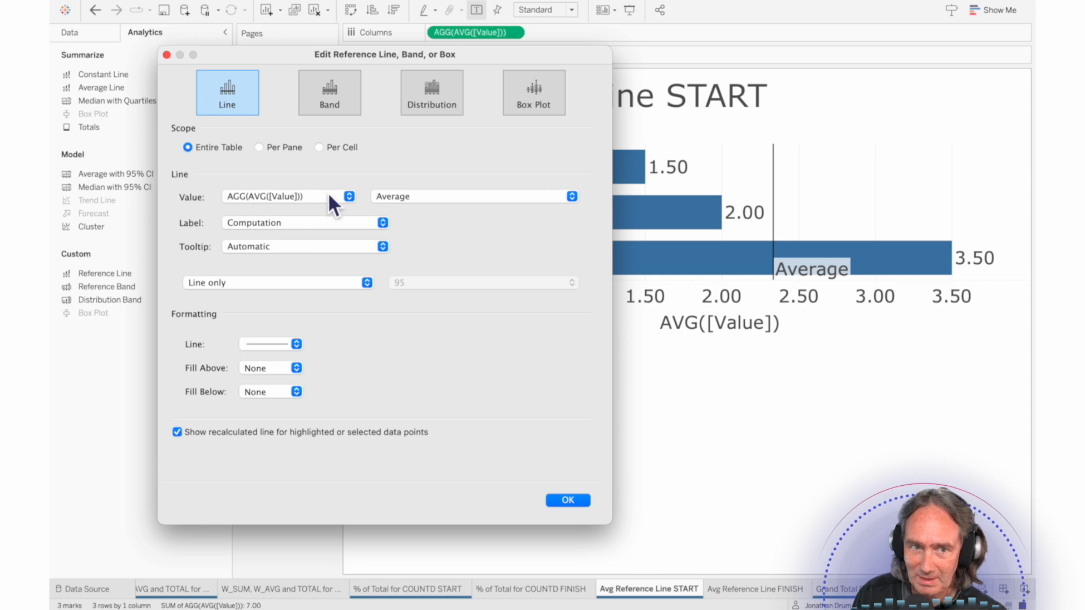
pyautogui.click(430, 196)
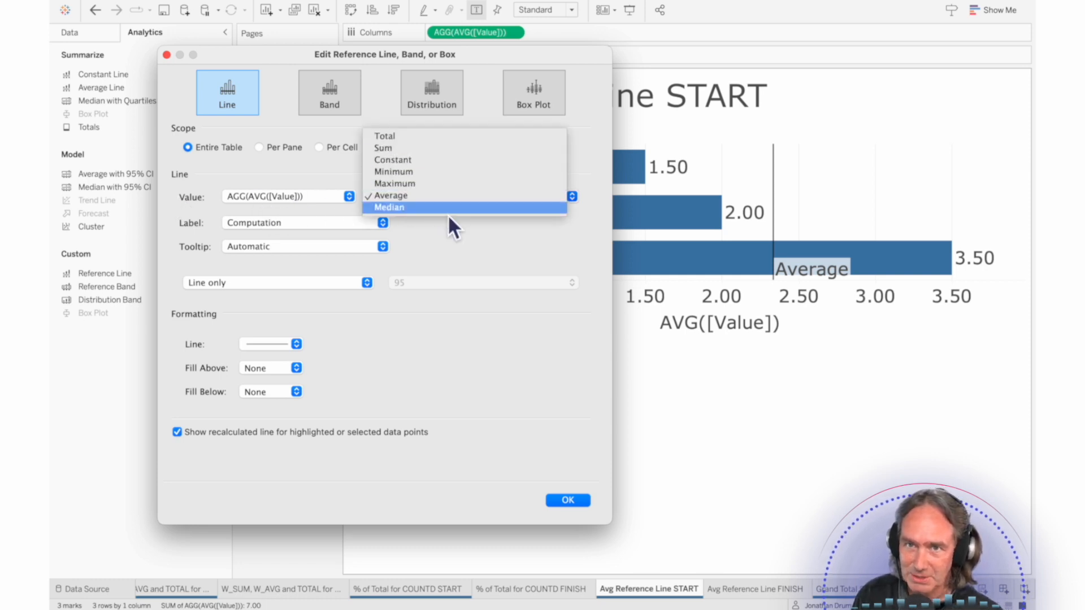
pyautogui.click(425, 137)
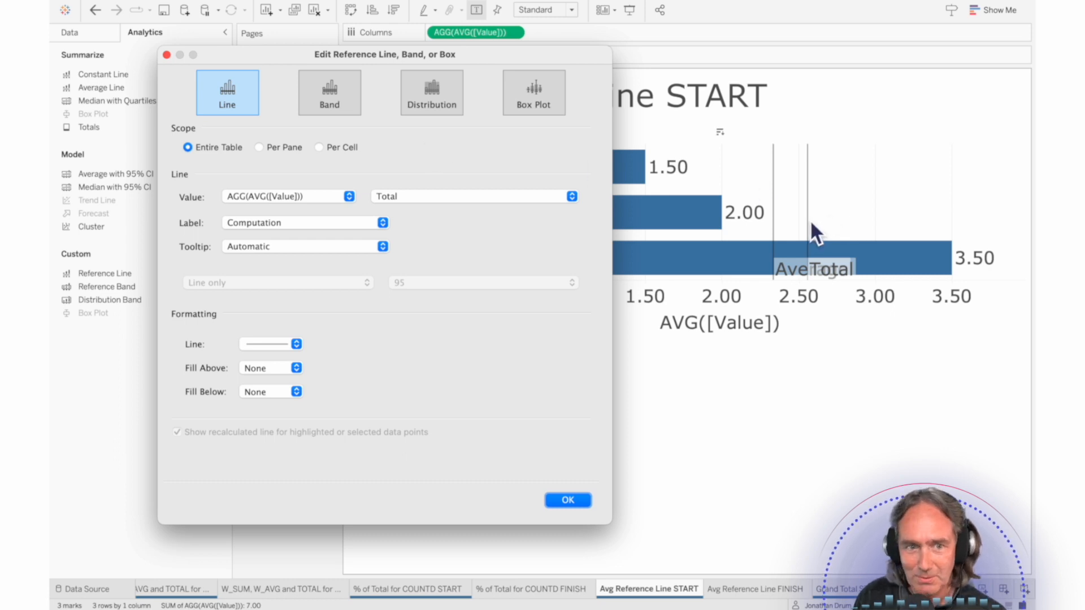
pyautogui.click(567, 500)
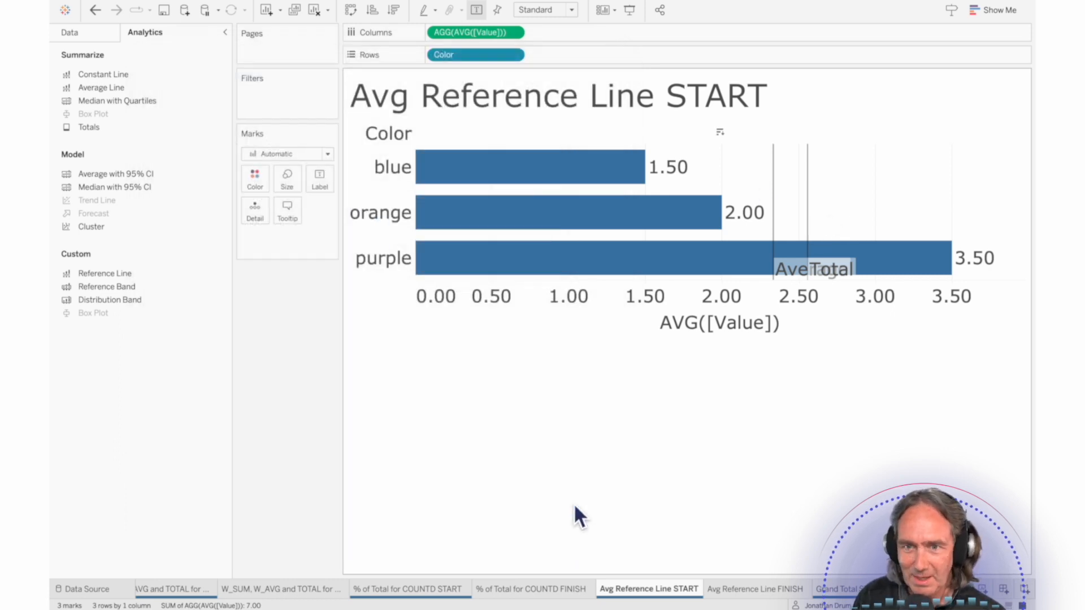
pyautogui.moveTo(806, 192)
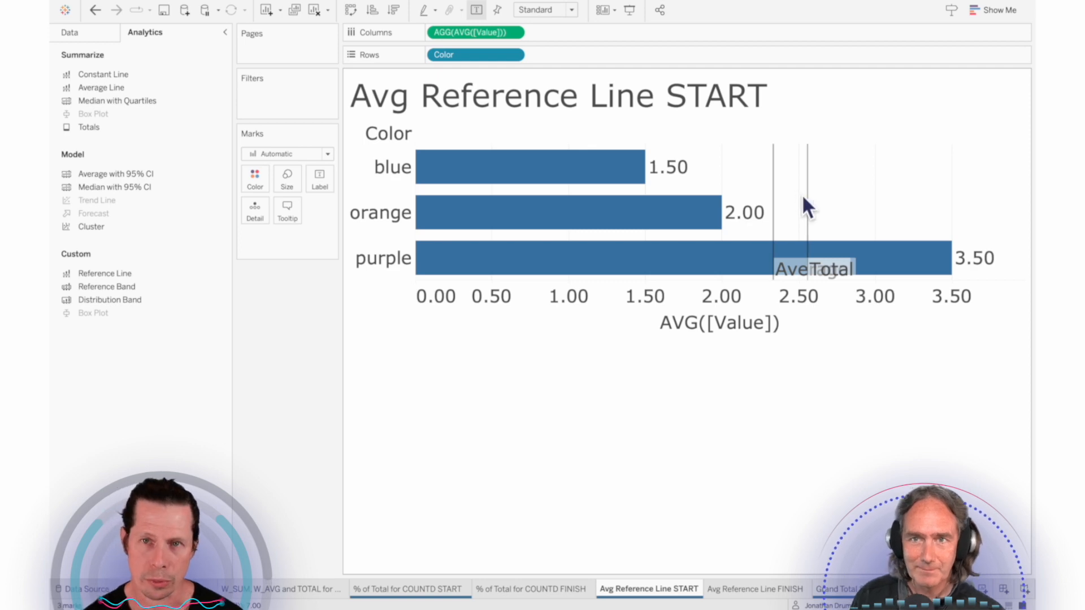
pyautogui.moveTo(773, 213)
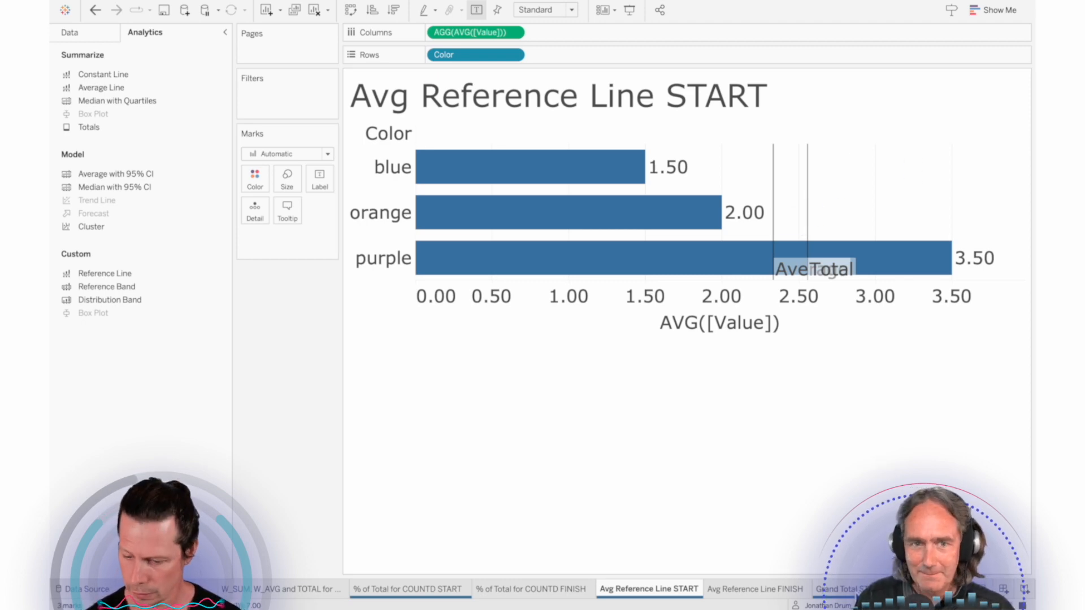
# Step: Open the Grand Total START worksheet and show the data source's fields
pyautogui.click(837, 588)
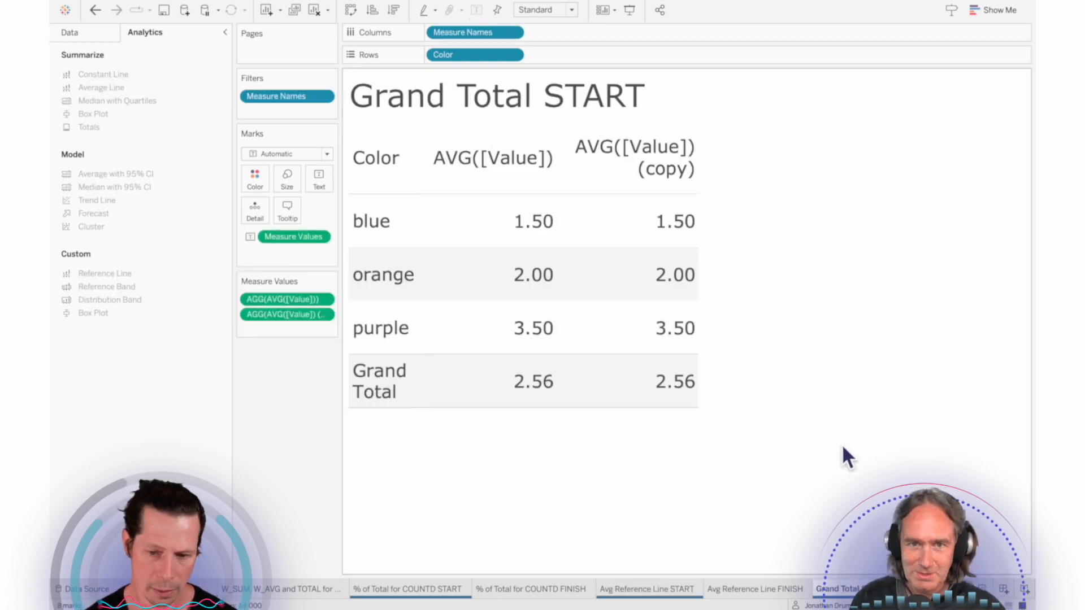
pyautogui.click(87, 33)
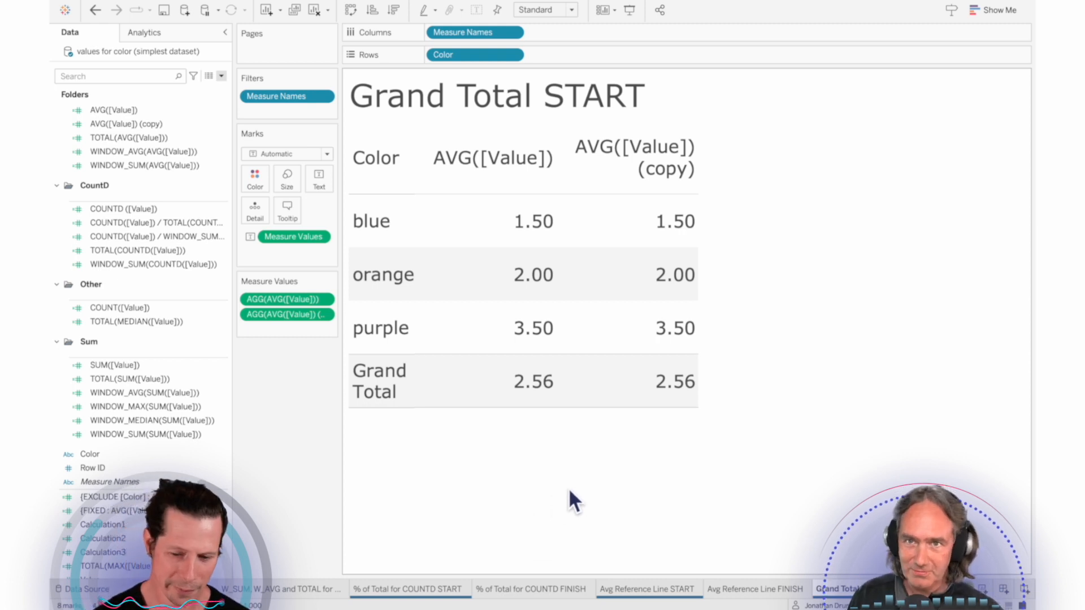
# Step: Examine the blue, orange and purple values together in the AVG([Value]) column, and clear the selection
pyautogui.moveTo(539, 390)
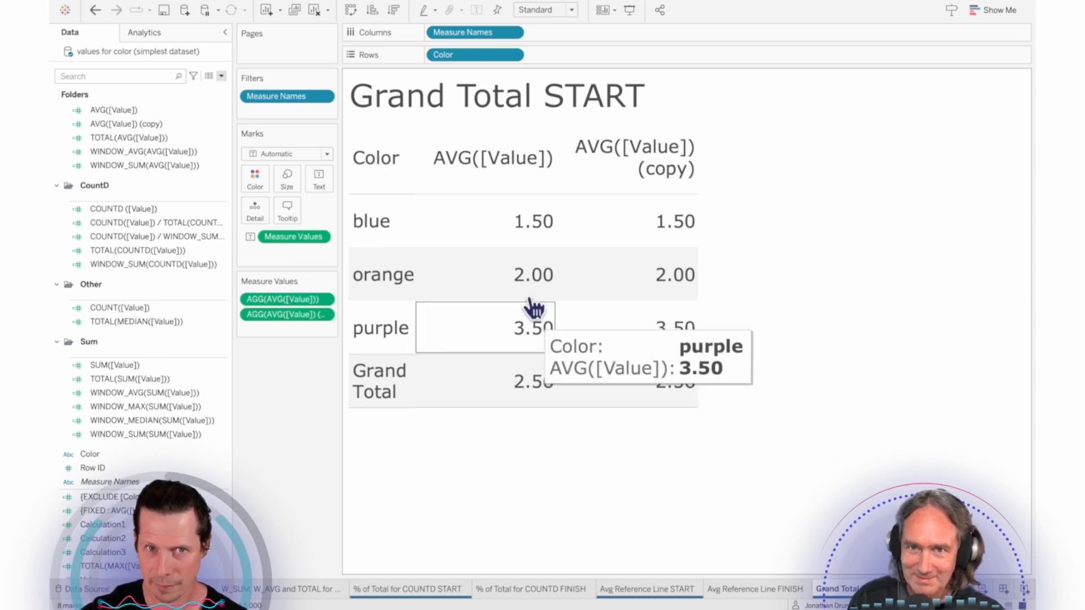
pyautogui.moveTo(527, 223); pyautogui.dragTo(532, 344)
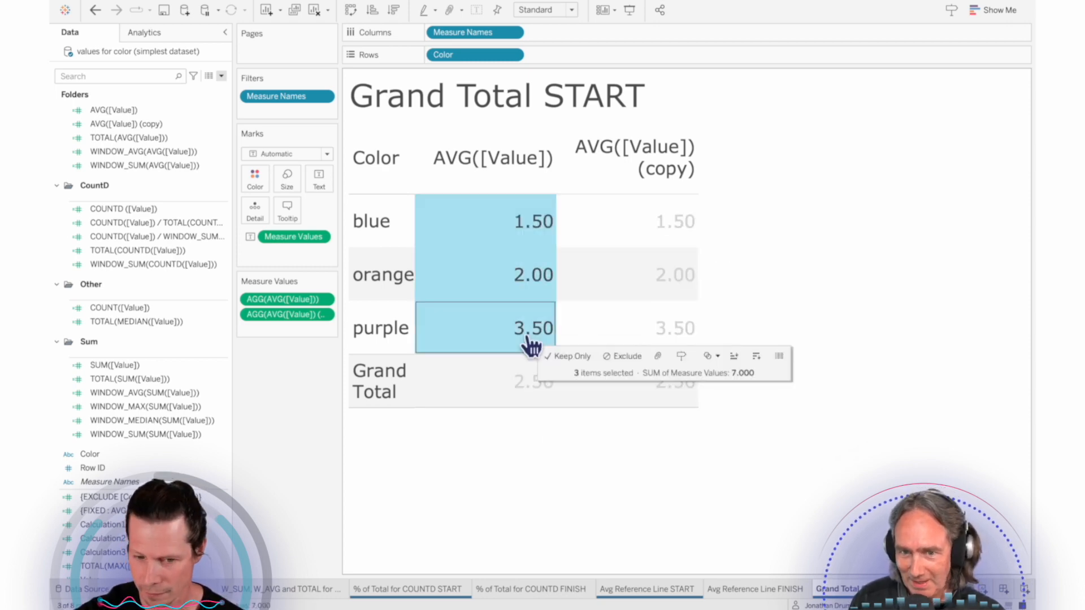
pyautogui.click(538, 436)
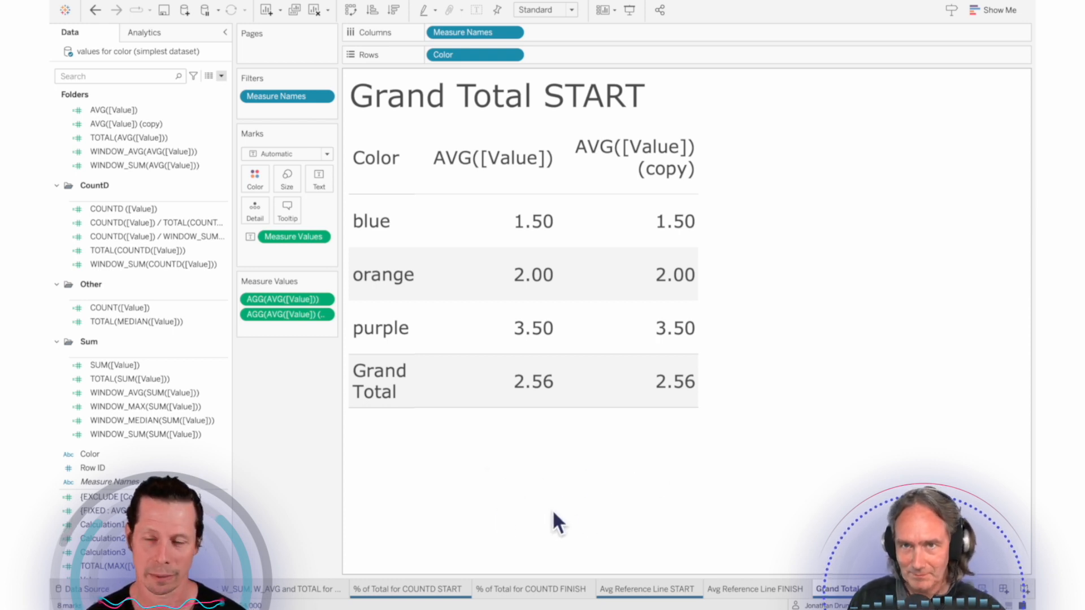
# Step: Set the AVG([Value]) (copy) measure to total using Average and check its grand total
pyautogui.rightClick(301, 320)
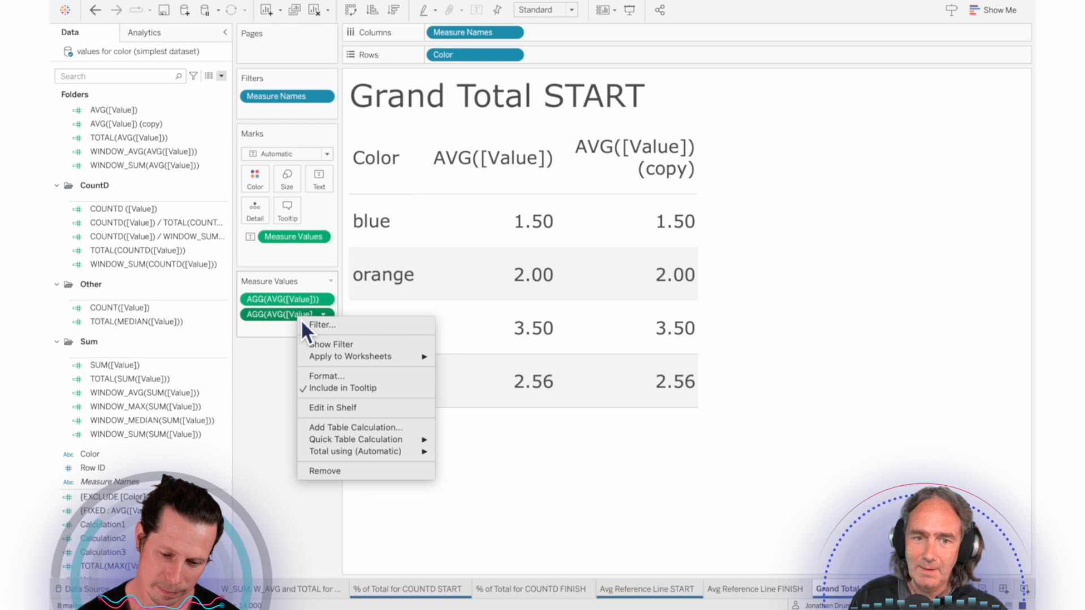
pyautogui.moveTo(396, 457)
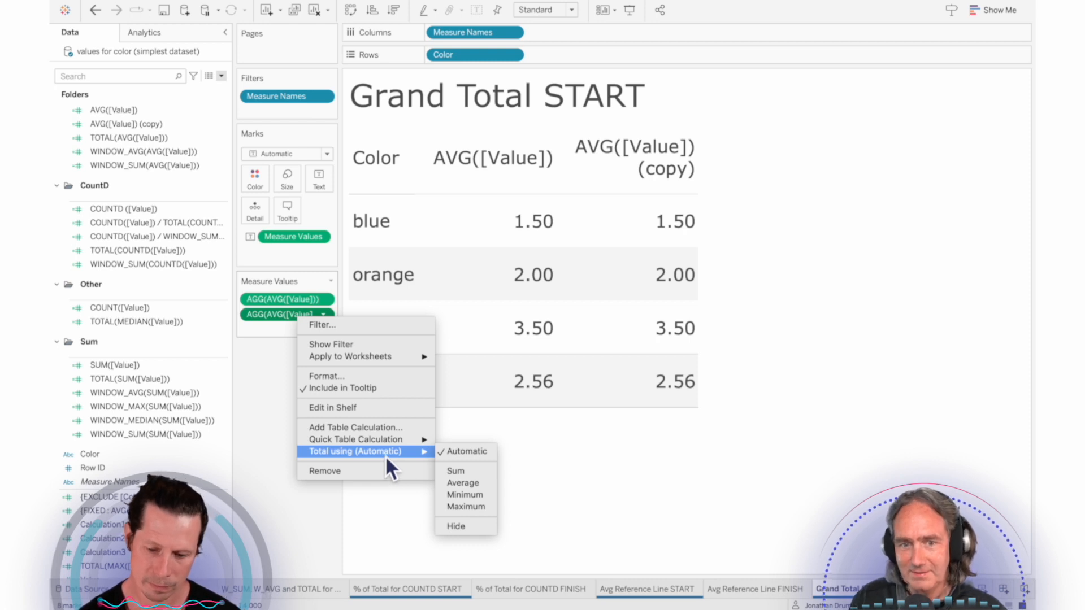
pyautogui.click(483, 487)
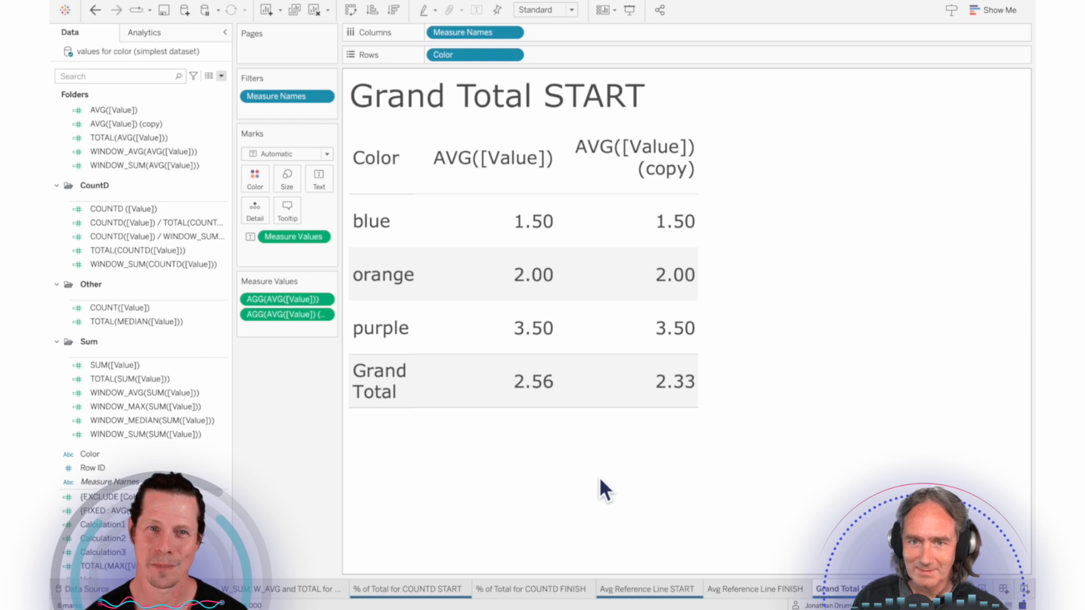
pyautogui.moveTo(676, 397)
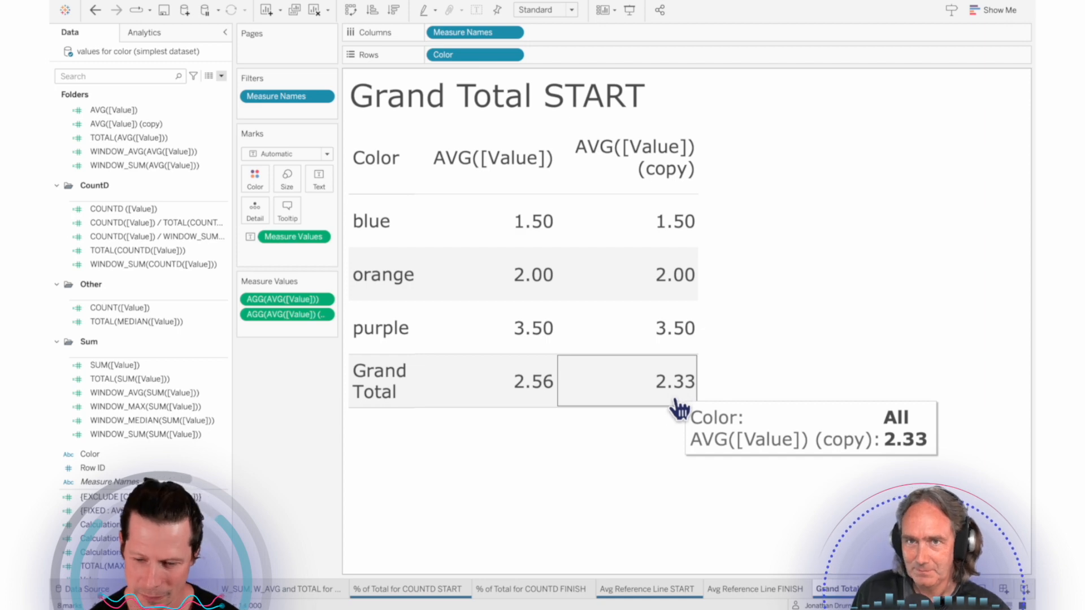
# Step: Show the total aggregation options for the AVG([Value]) (copy) measure
pyautogui.rightClick(273, 315)
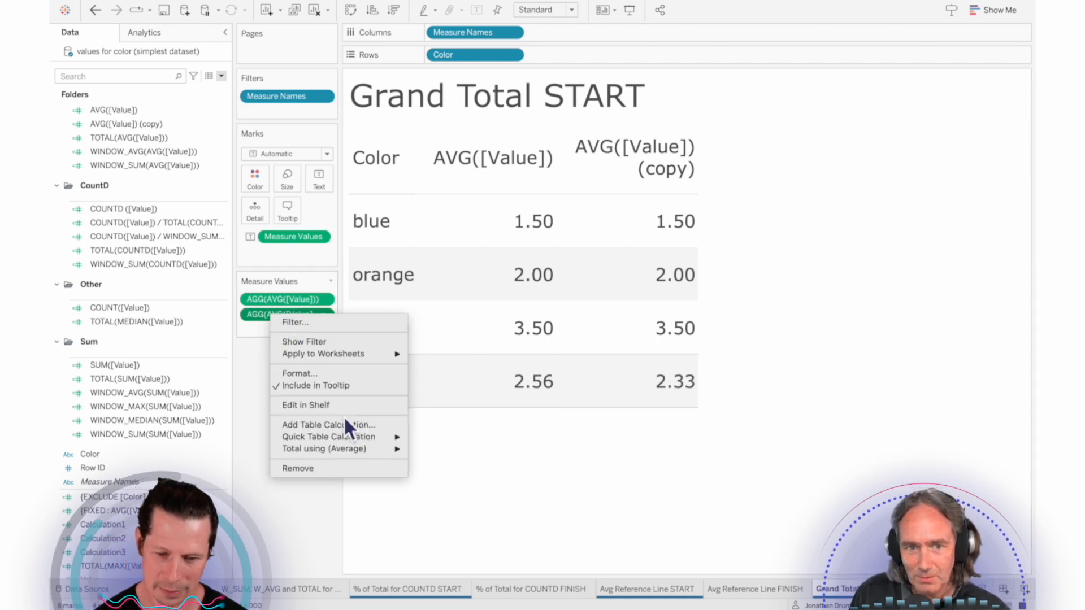
pyautogui.moveTo(342, 452)
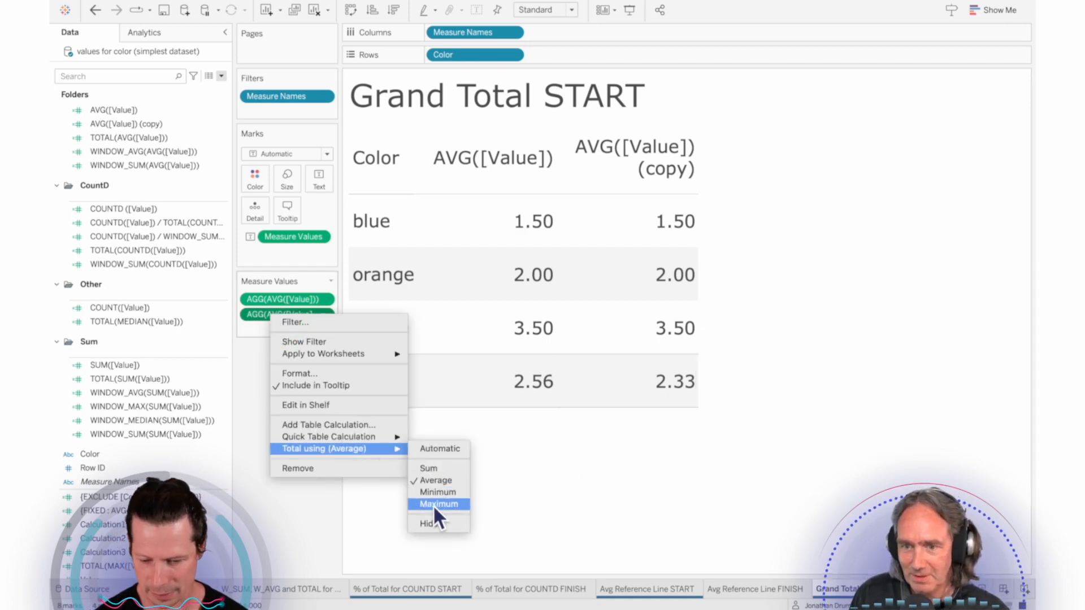